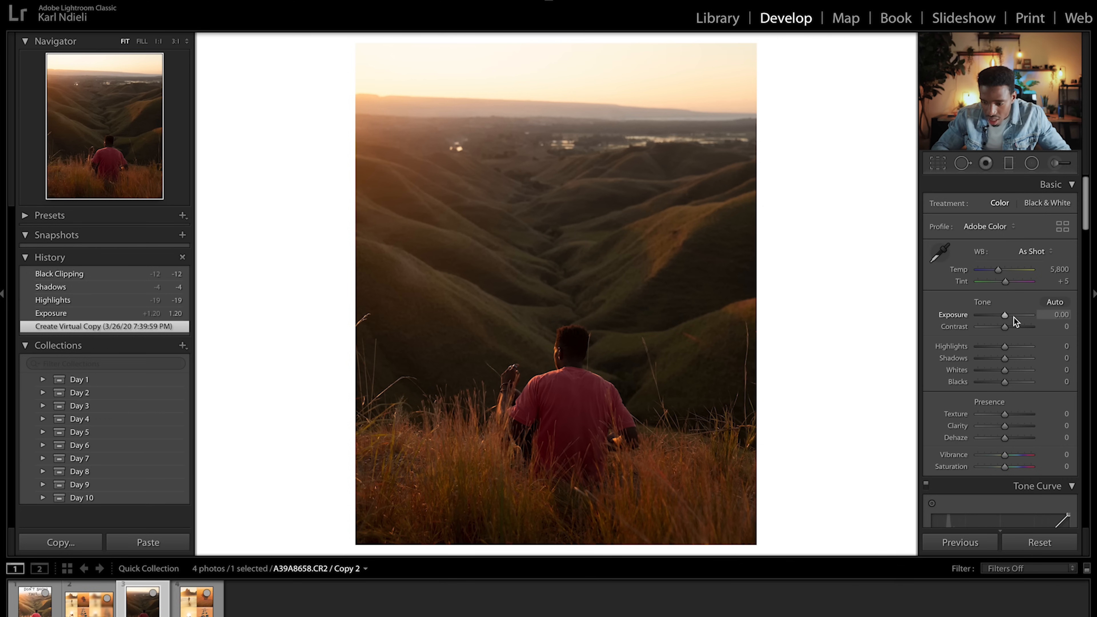
- Set the photo's basic tone to Exposure +1.15, Highlights -15 and Blacks -3
drag(1004, 318, 1010, 317)
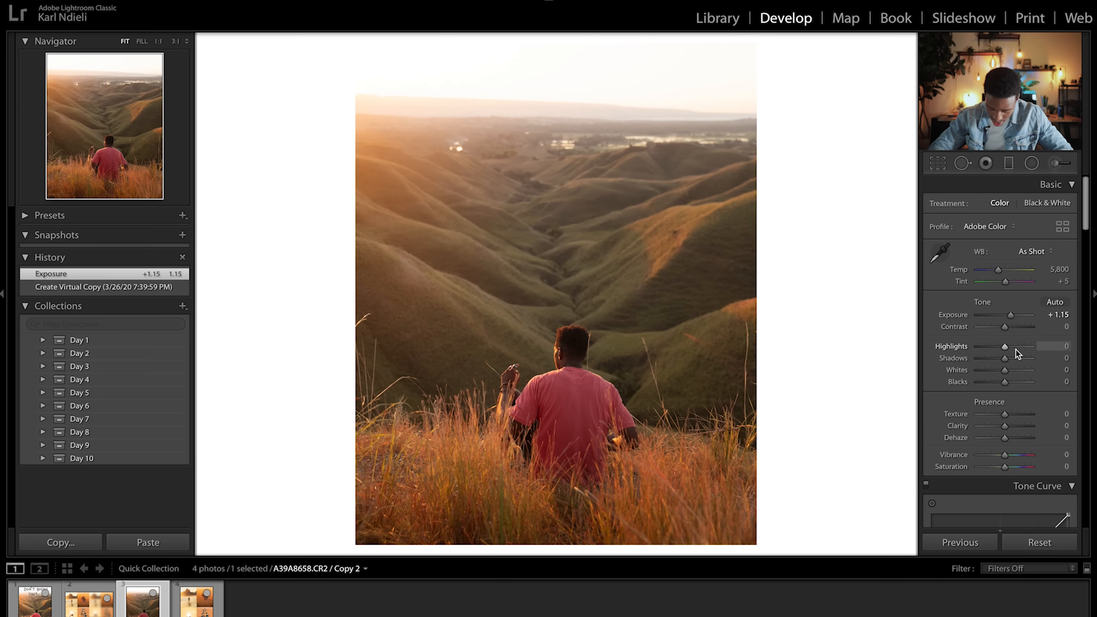
drag(1005, 346, 1001, 345)
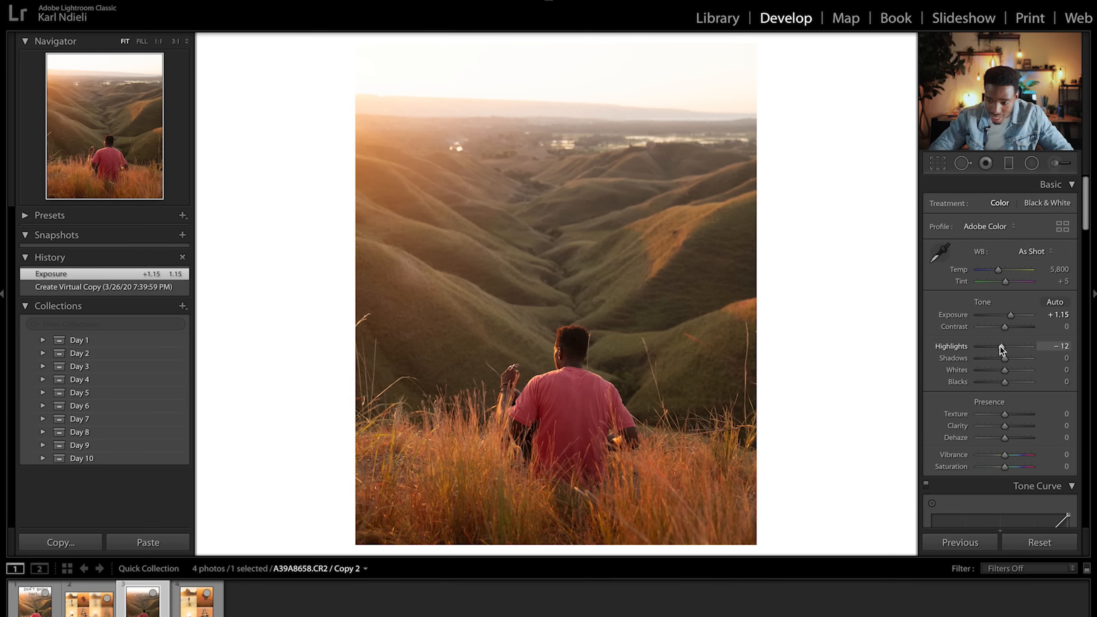
drag(1000, 349, 1001, 348)
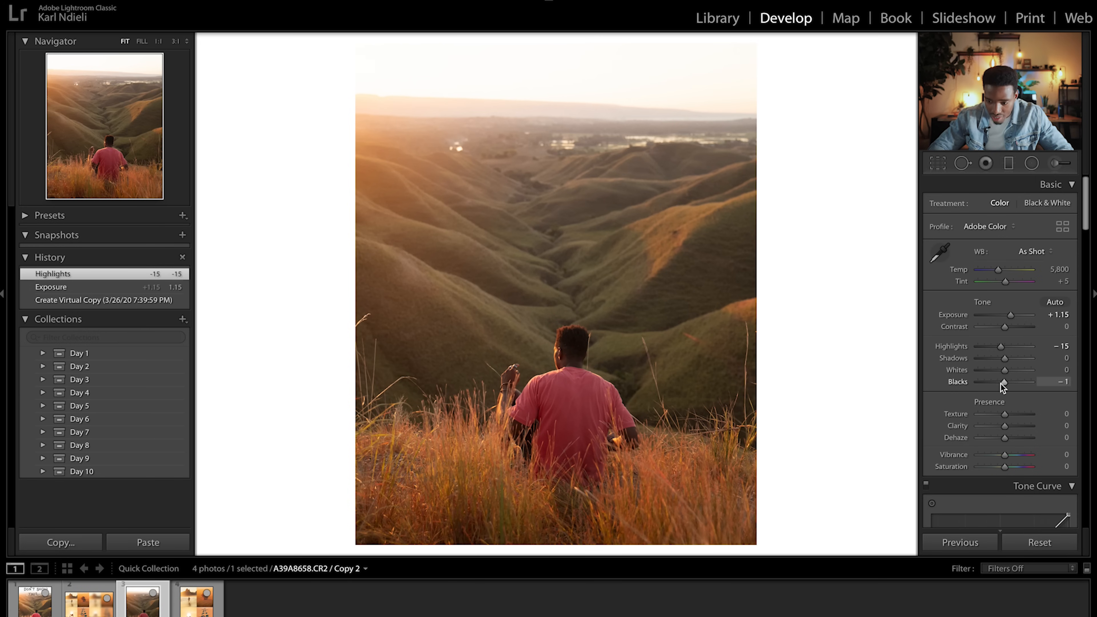
drag(1000, 383, 999, 383)
- Shape the RGB point curve into a gentle S, slightly lowering the shadow point and raising the highlight point
scroll(1032, 304, down, 3)
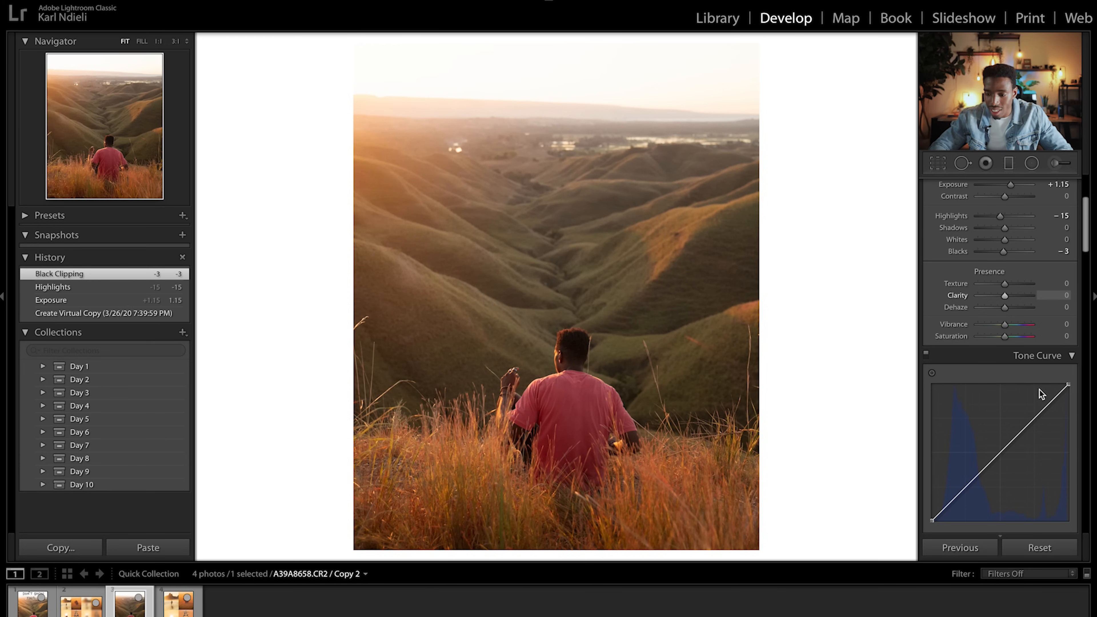
scroll(1045, 380, down, 5)
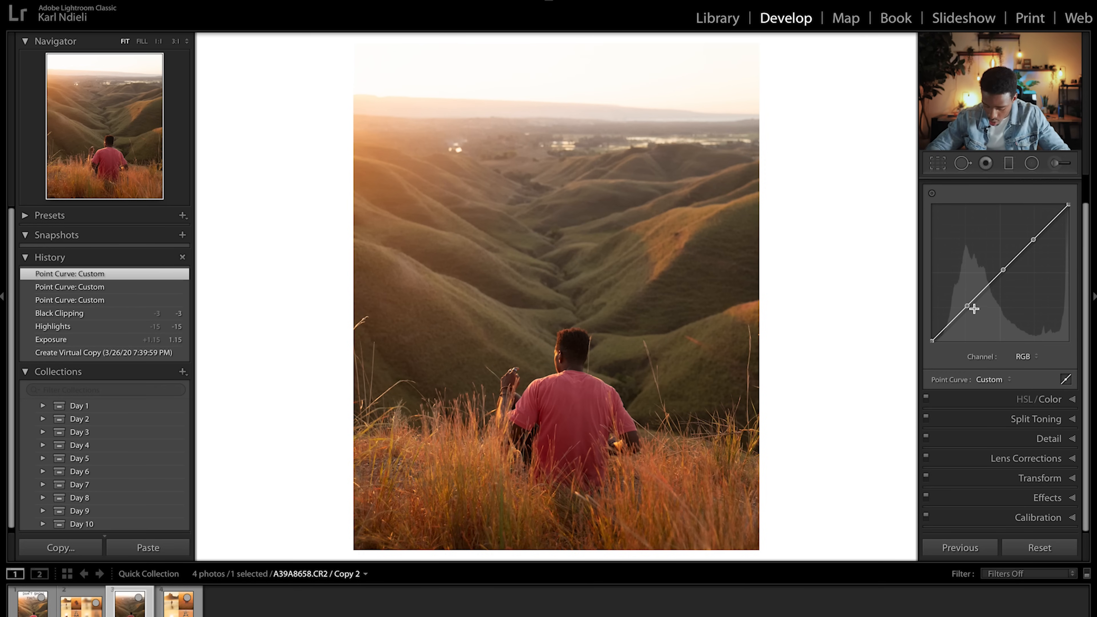
key(alt)
drag(966, 309, 969, 320)
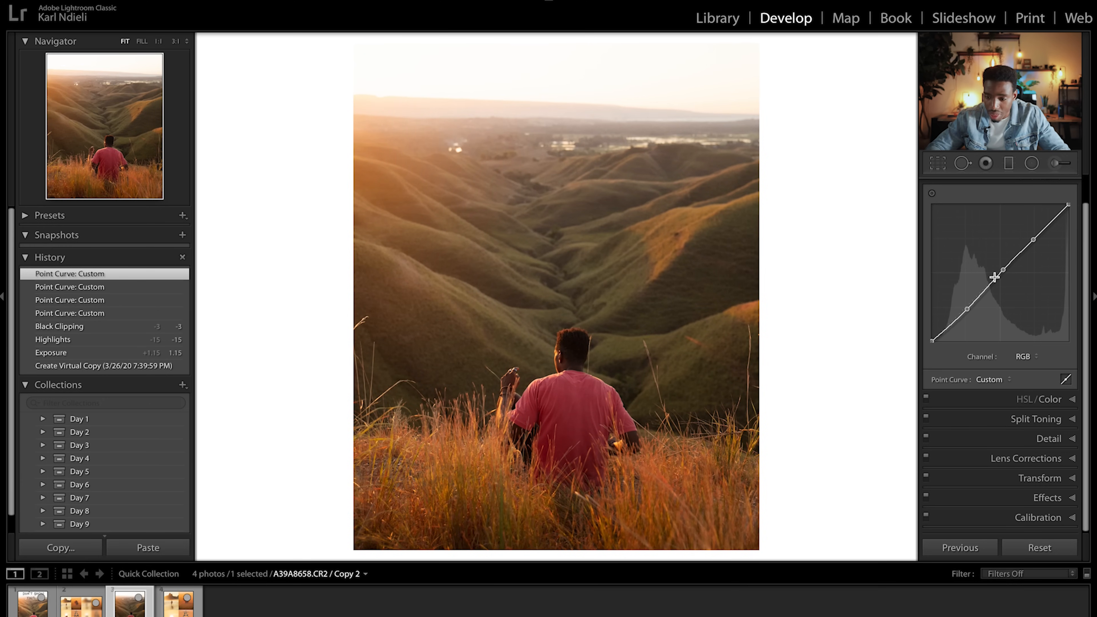
drag(1005, 267, 1032, 225)
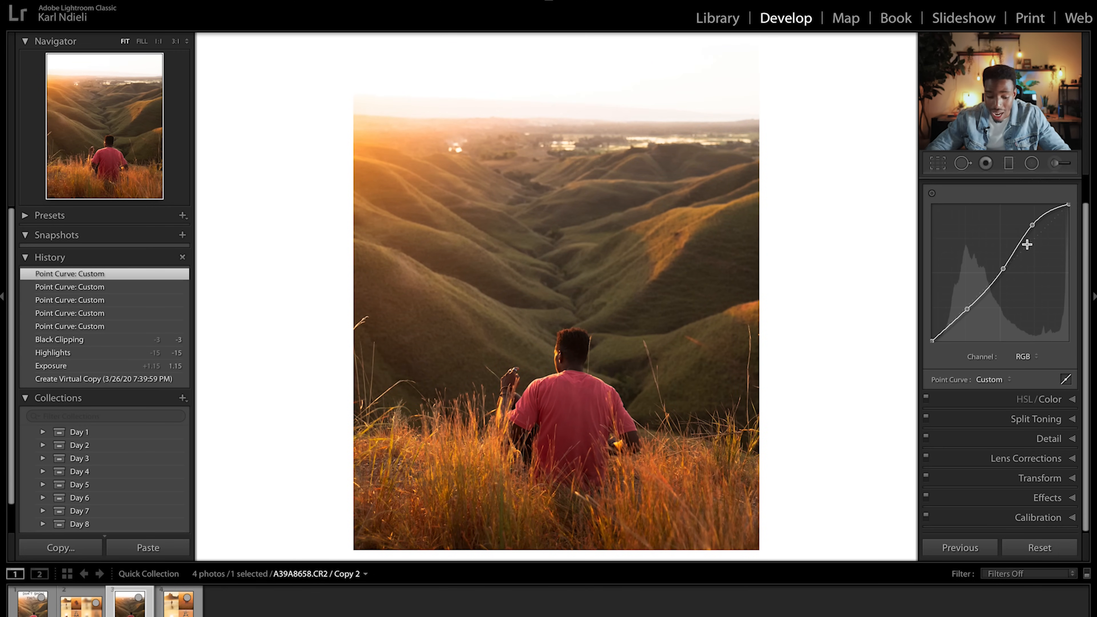
key(ctrl+z)
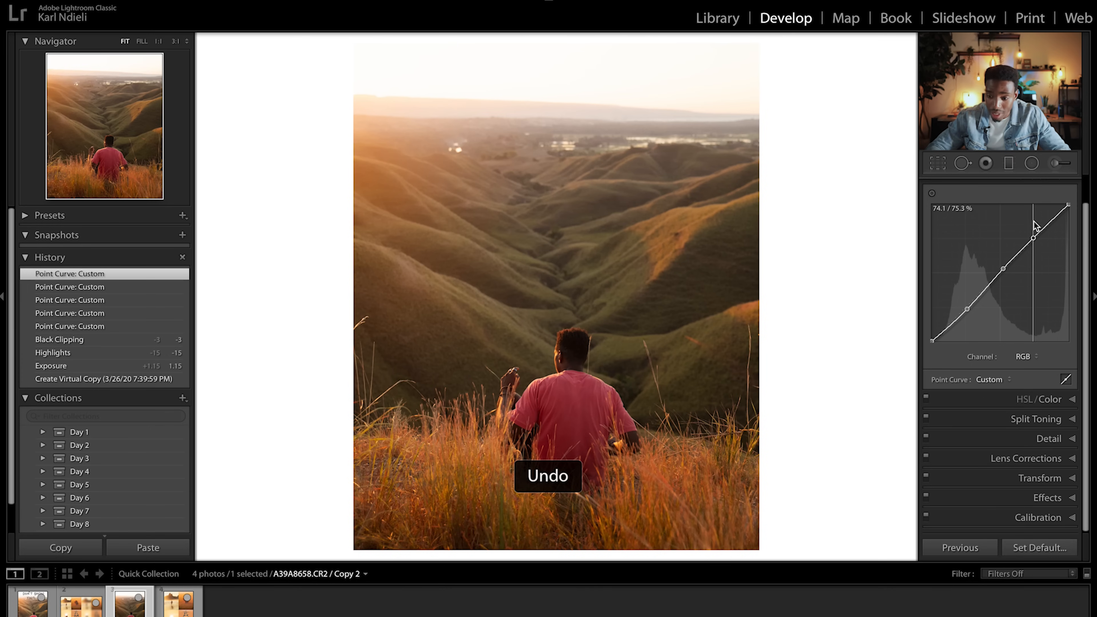
drag(1035, 221, 1032, 209)
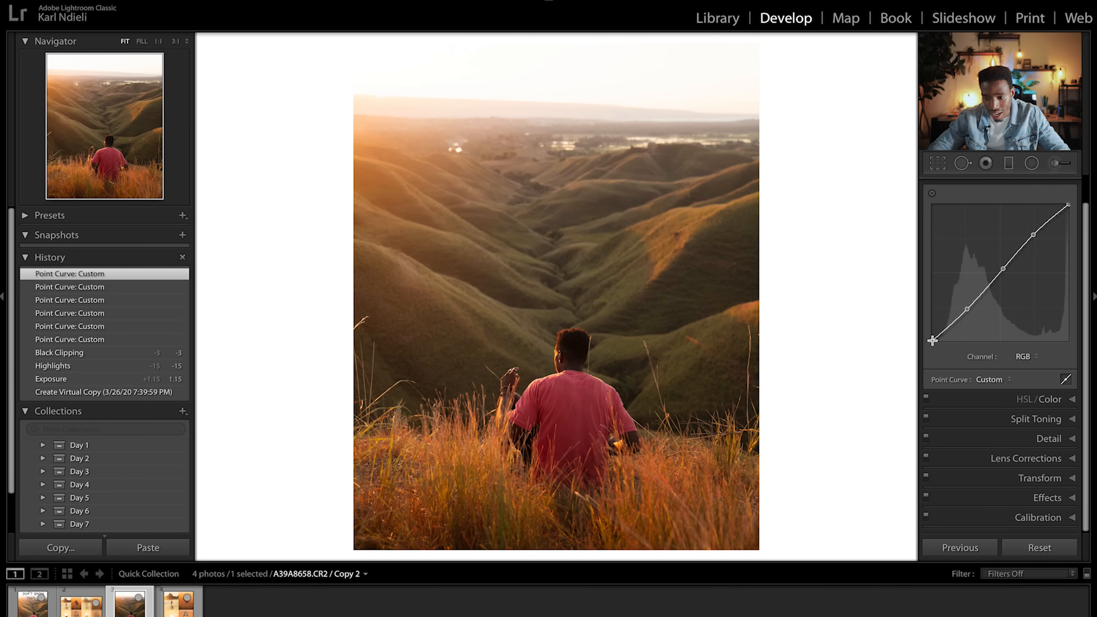
- Lift the black endpoint of the RGB point curve to fade the darkest tones
key(alt)
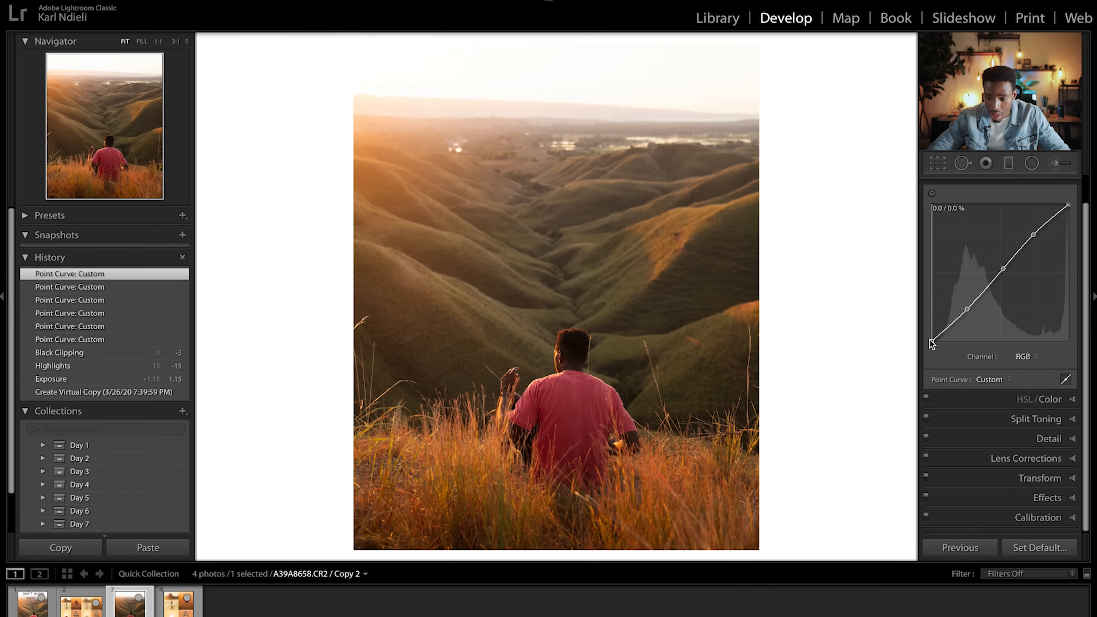
drag(891, 257, 930, 327)
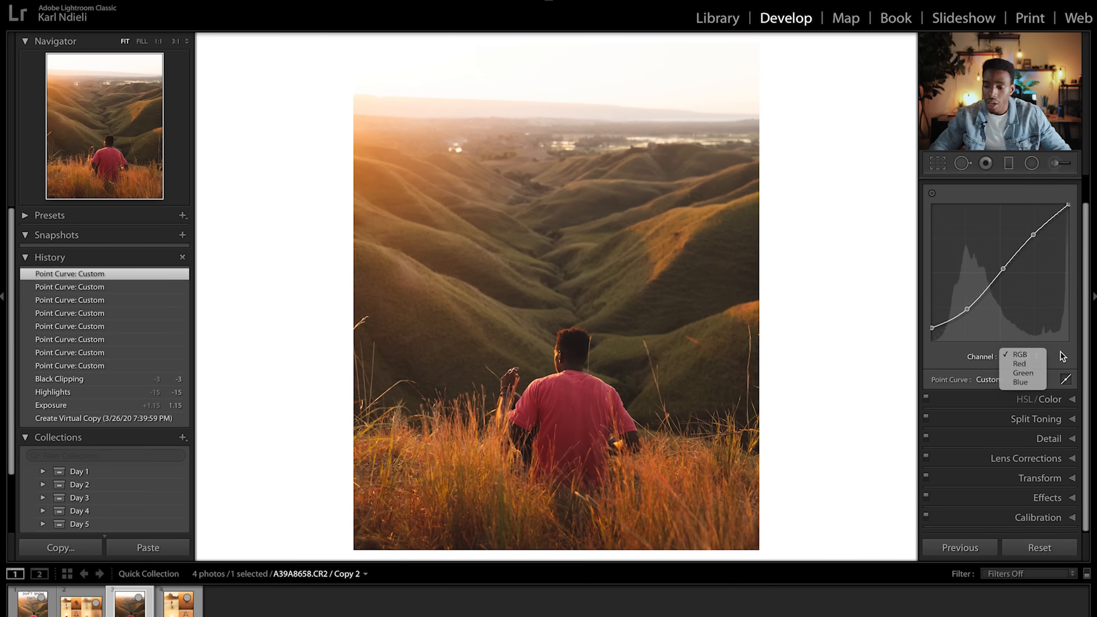
click(1051, 357)
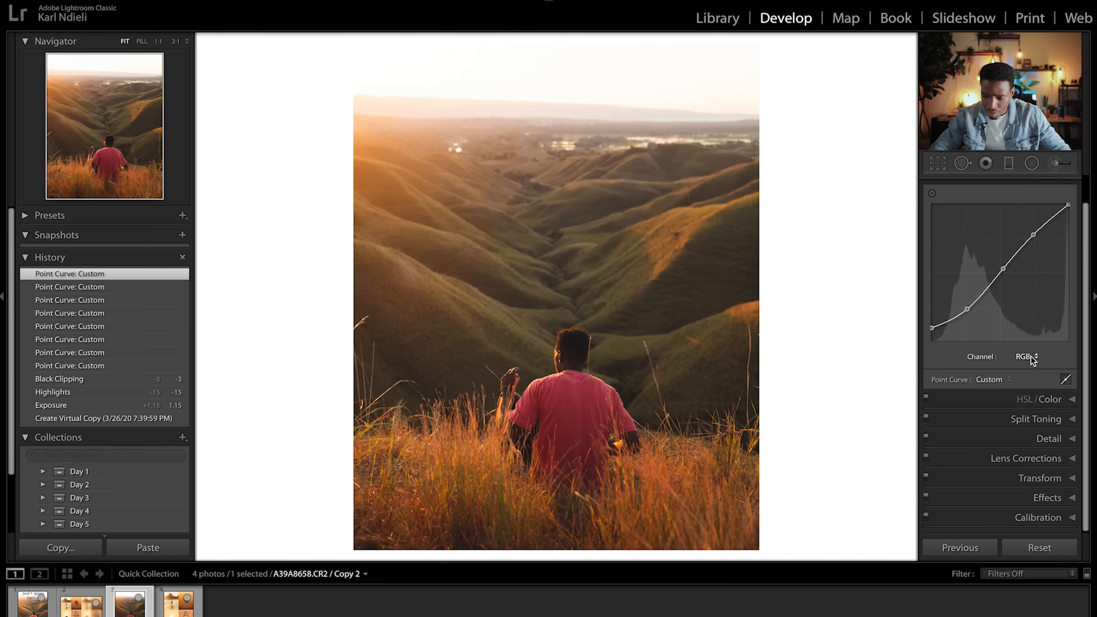
- Add midtone, highlight and shadow points to the Red channel point curve and raise its highlight point slightly
click(1032, 359)
click(1032, 369)
key(alt)
click(999, 274)
click(1034, 239)
click(965, 308)
click(933, 339)
drag(1034, 240, 1036, 230)
- Add midtone, highlight and shadow points to the Green channel point curve and lift its black endpoint to about 1.6%
click(1026, 357)
click(1024, 370)
click(1002, 272)
click(1035, 237)
click(932, 339)
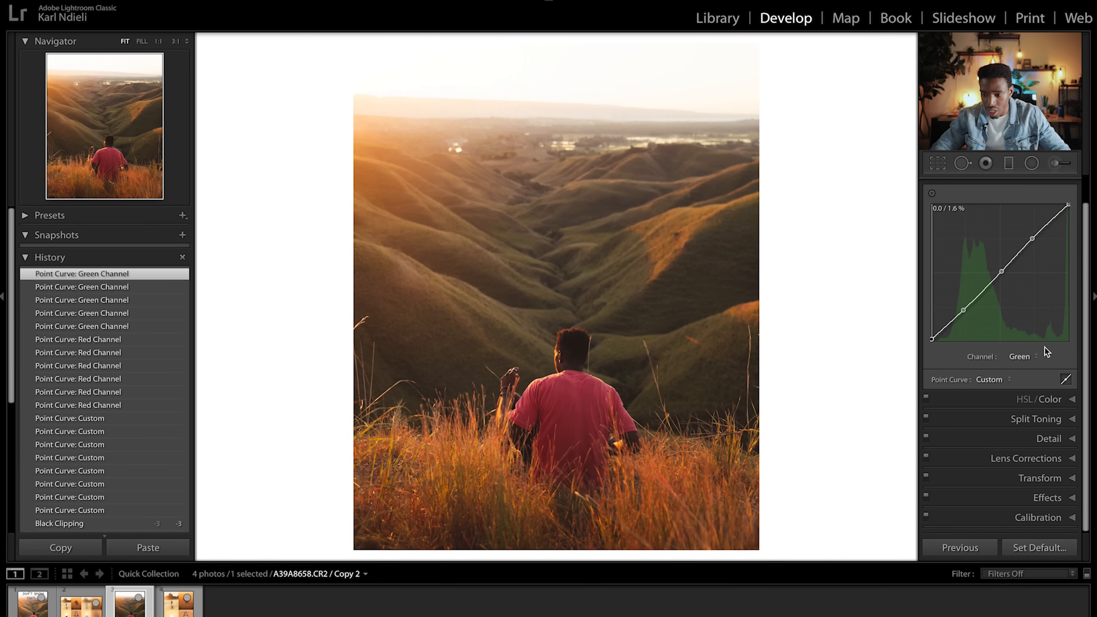
- Add midtone, highlight and shadow points to the Blue channel point curve
click(1026, 357)
click(1024, 369)
key(ctrl+z)
click(1002, 271)
click(1034, 238)
click(966, 307)
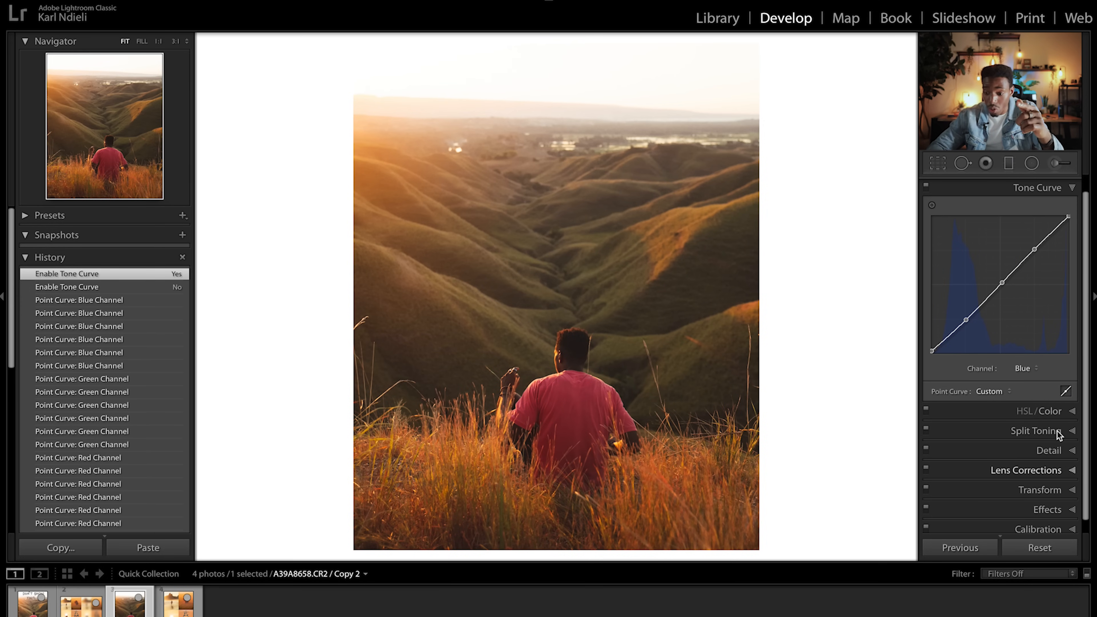
- Set the tone curve's region values to Lights +18, Darks +20 and Shadows +21
click(1066, 392)
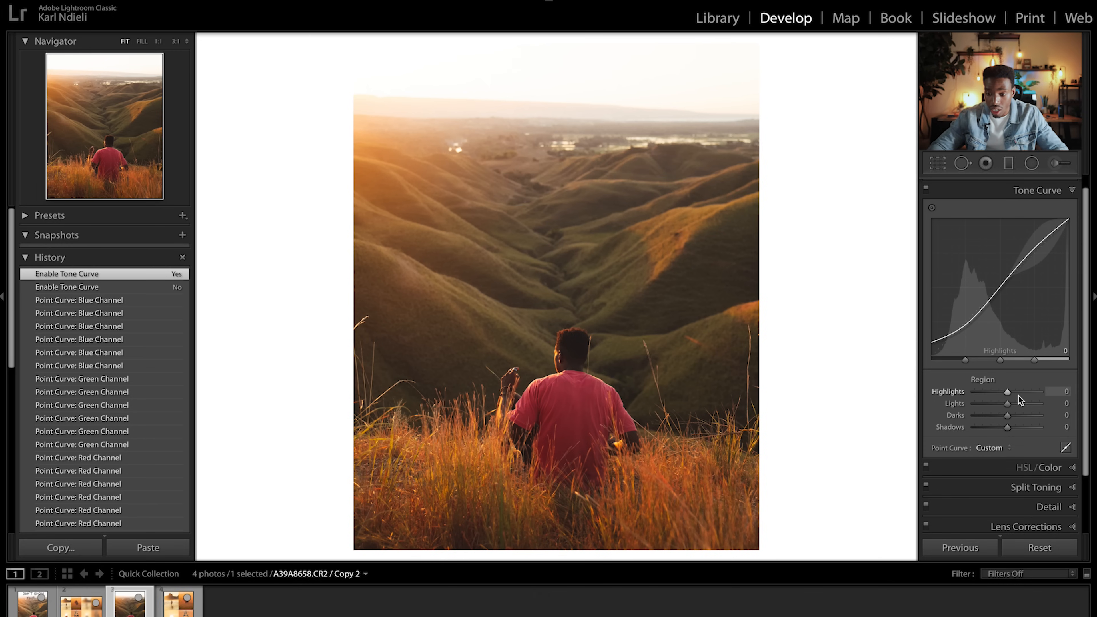
drag(1007, 405, 1096, 330)
key(ctrl+z)
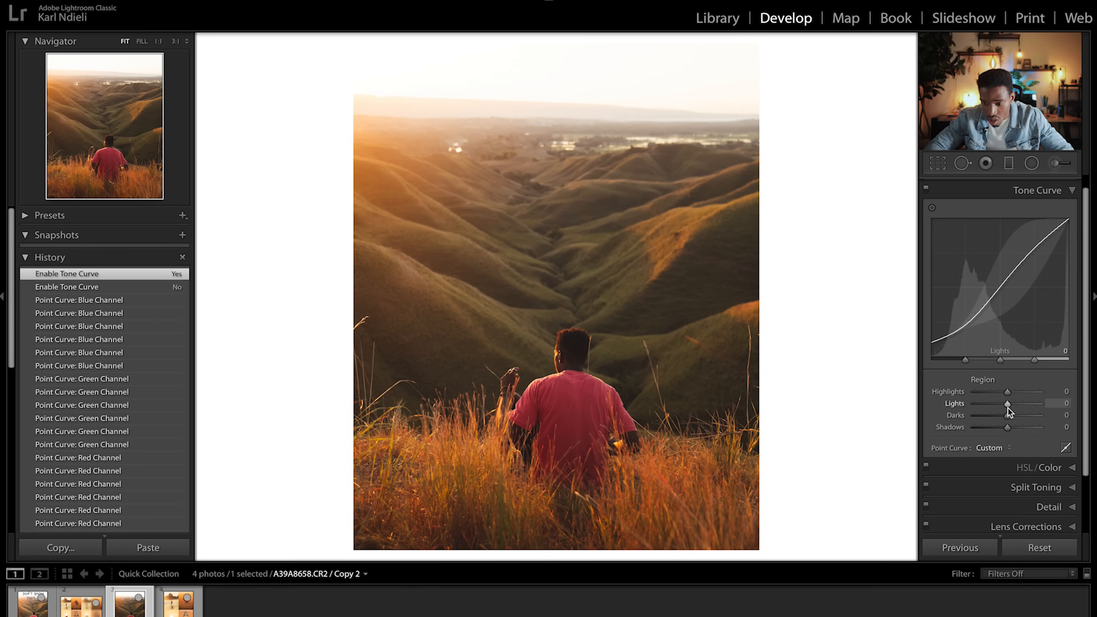
drag(1009, 404, 1013, 427)
drag(1011, 416, 1014, 416)
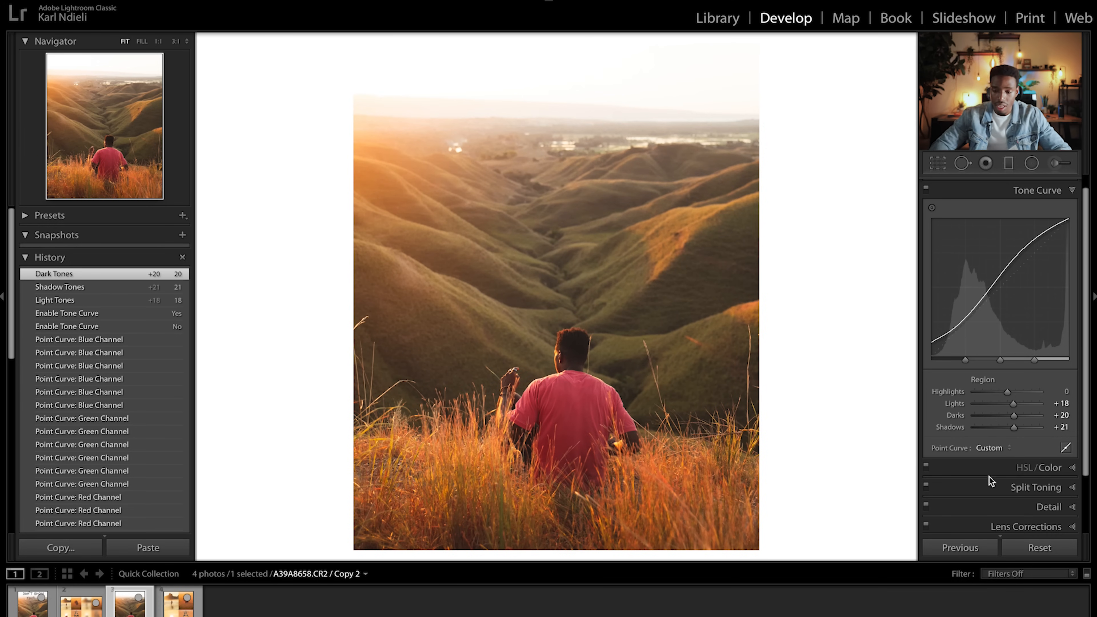
- Magnify the man's head and set luminance noise reduction to 22, sharpening amount to 48 and sharpening masking to 40
scroll(933, 404, down, 3)
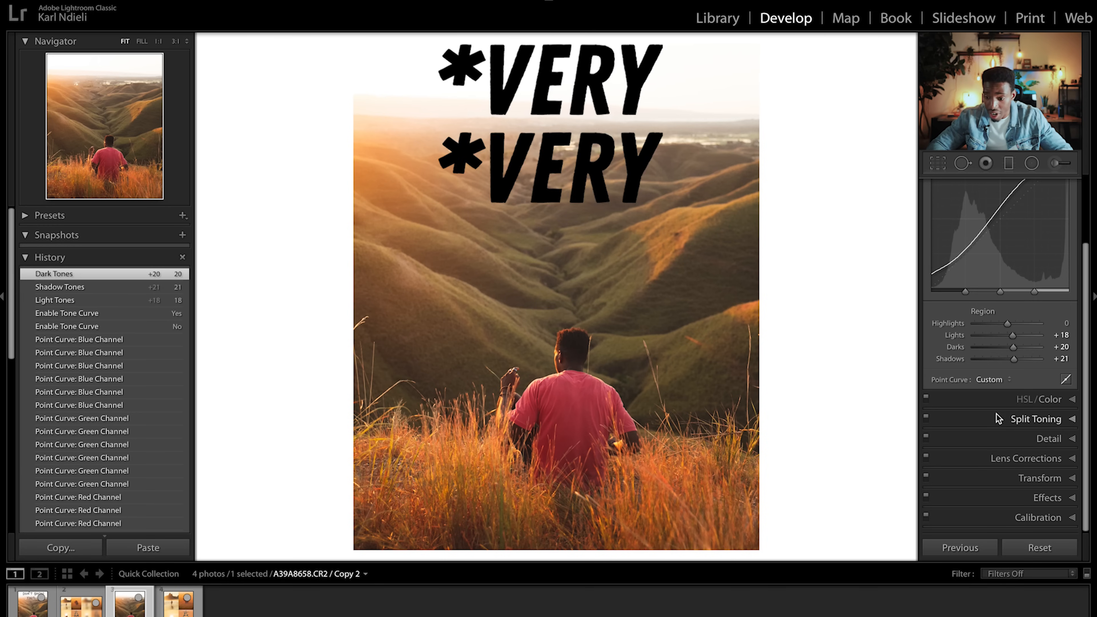
click(1058, 419)
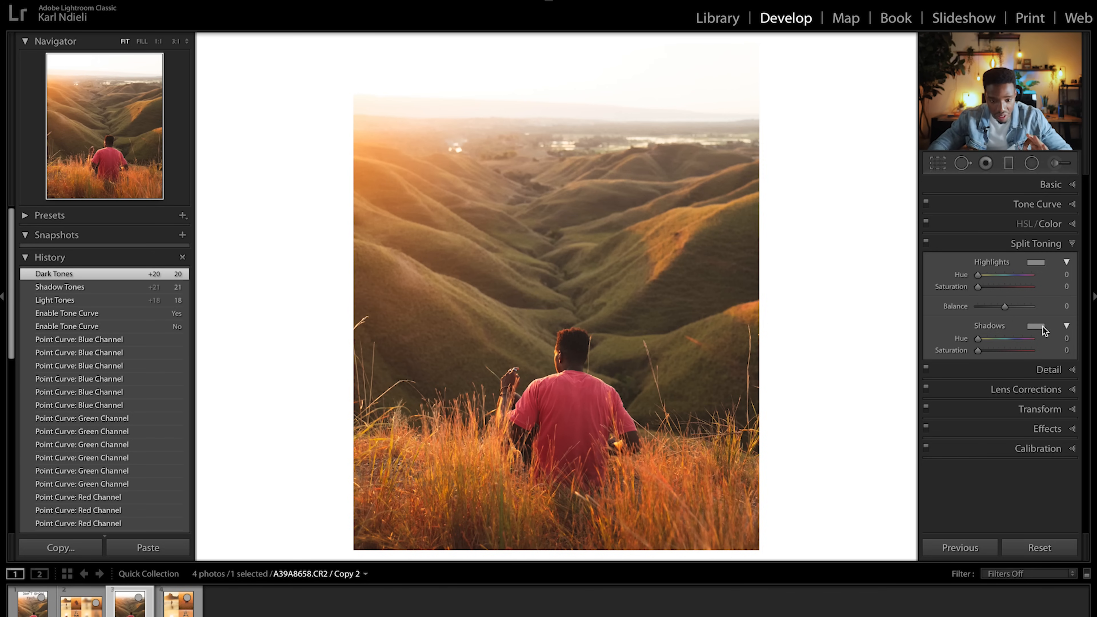
click(1038, 367)
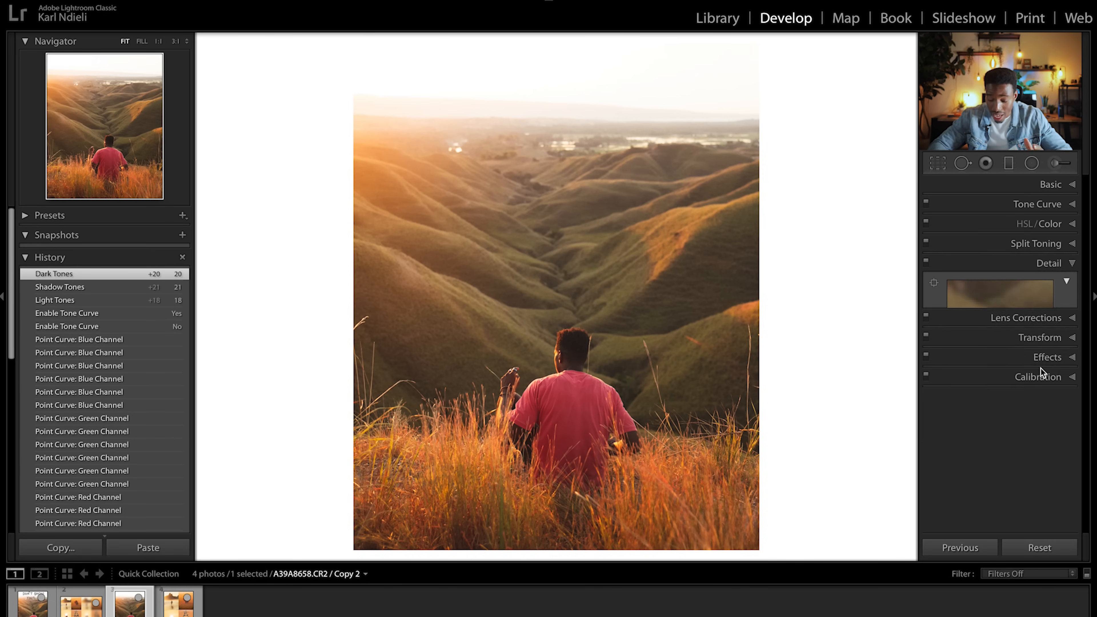
click(577, 358)
key(ctrl+equal)
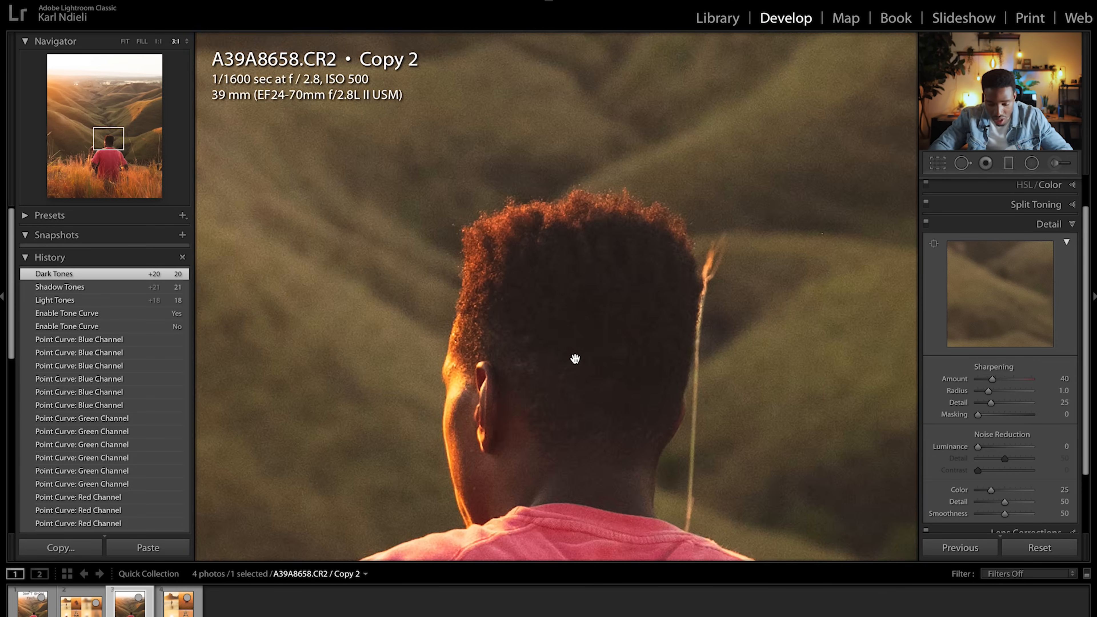
drag(580, 456, 589, 293)
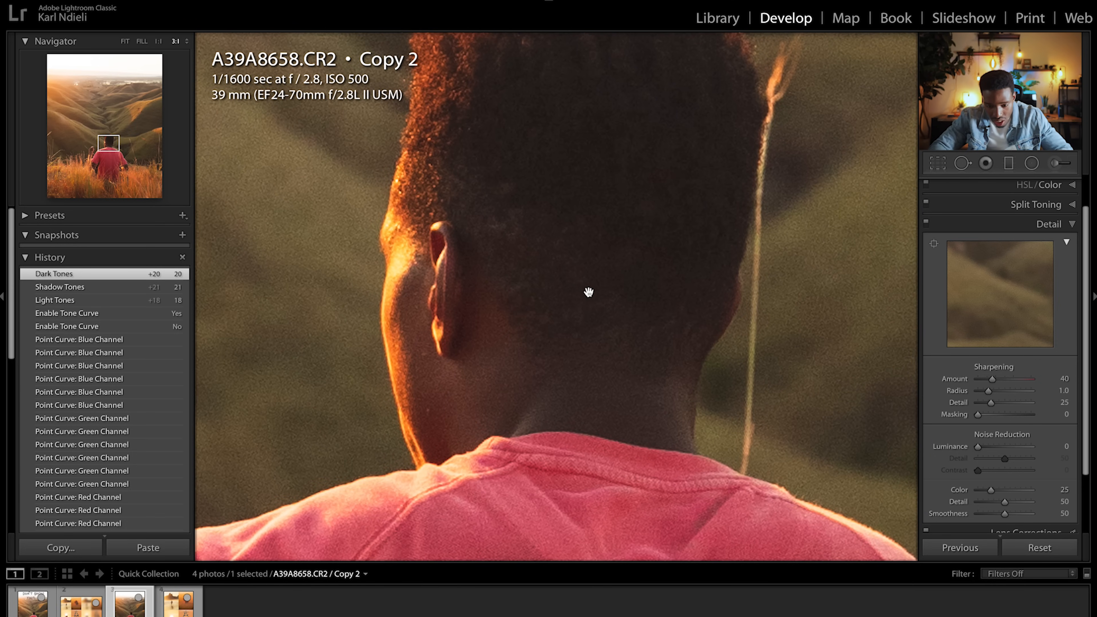
click(989, 447)
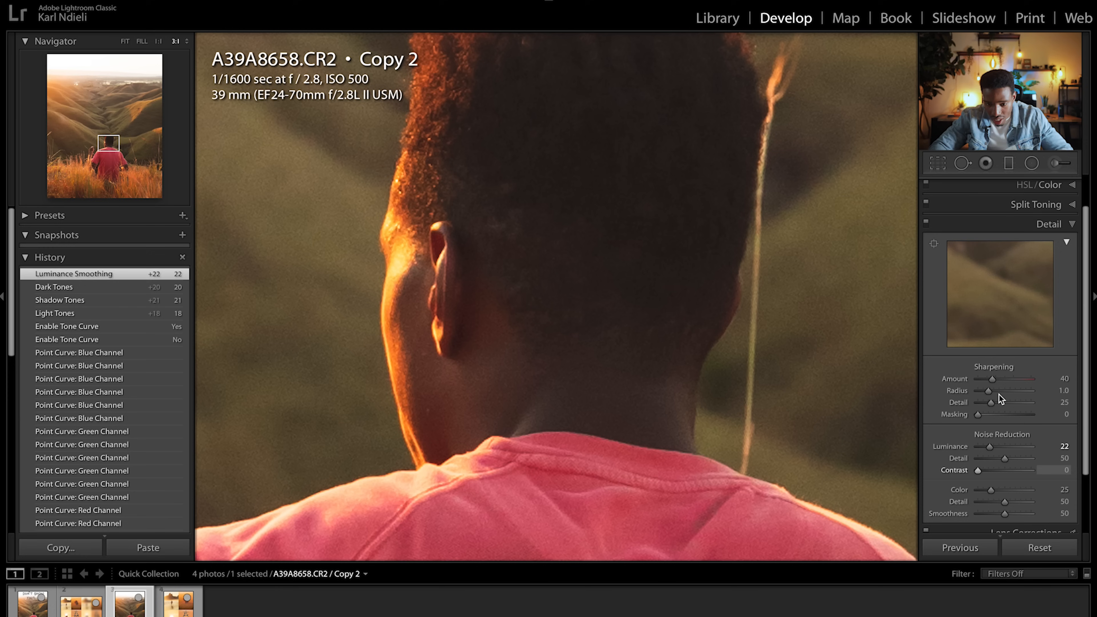
drag(993, 379, 994, 382)
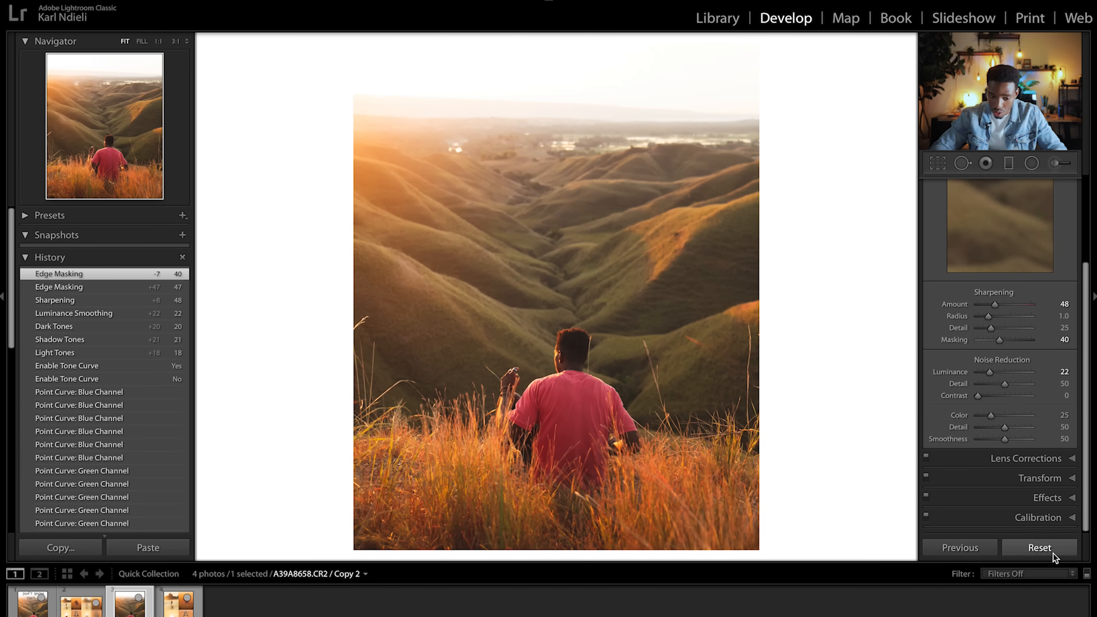
- Try a Calibration shadow tint of +100 on the photo and undo it
click(1053, 516)
drag(1004, 392, 1053, 393)
key(ctrl+z)
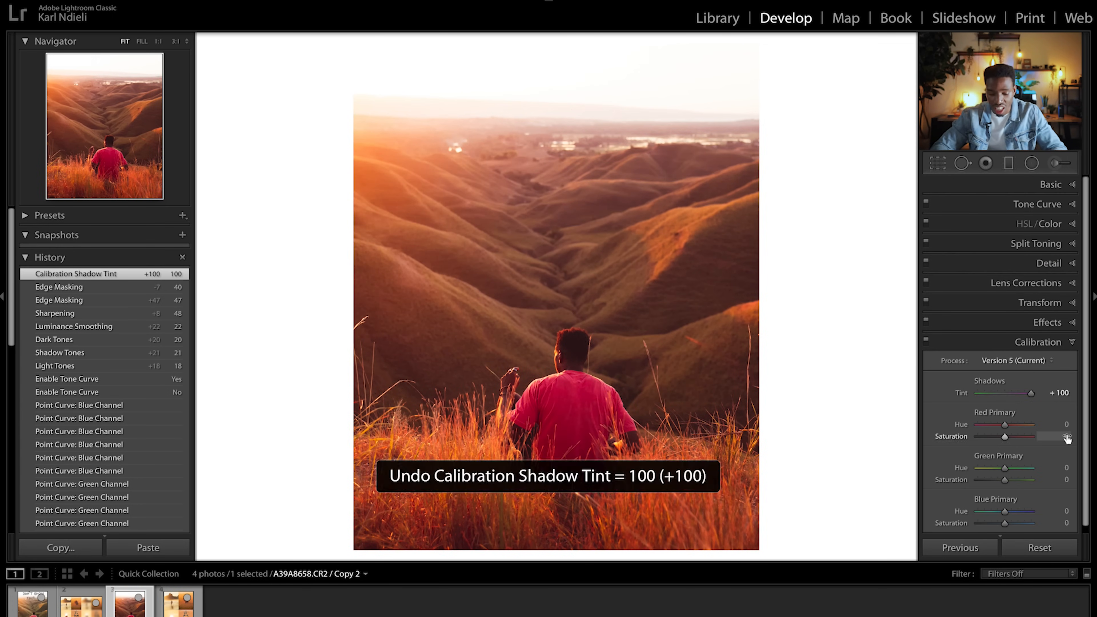
mouse_move(1004, 424)
mouse_down()
mouse_move(1032, 424)
mouse_move(1004, 424)
mouse_up()
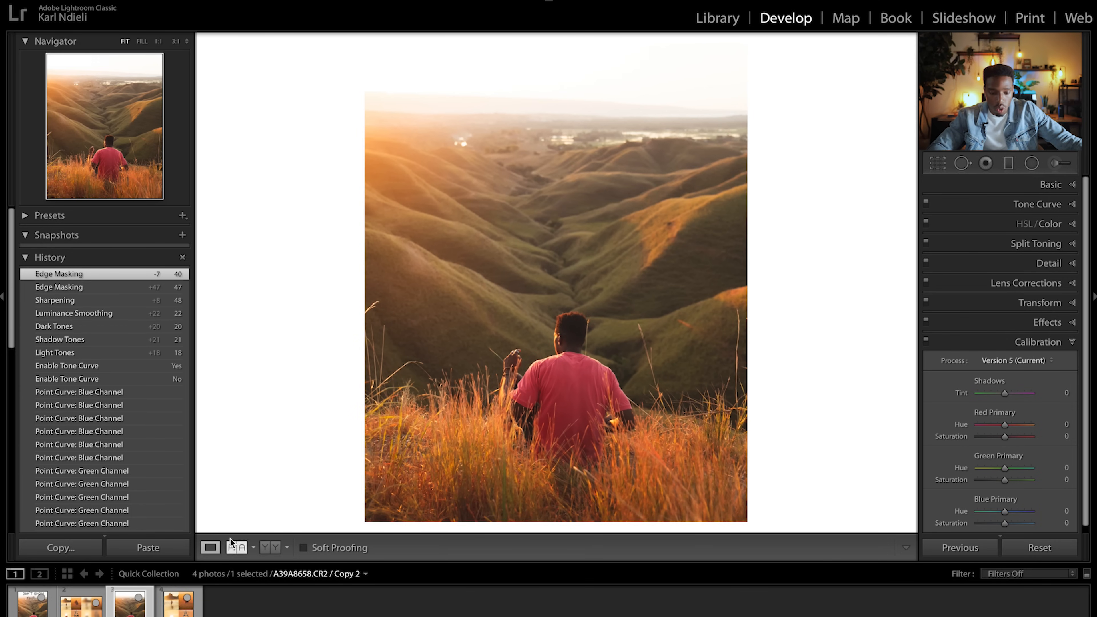
- Show the photo in Reference view beside a reference image
click(248, 546)
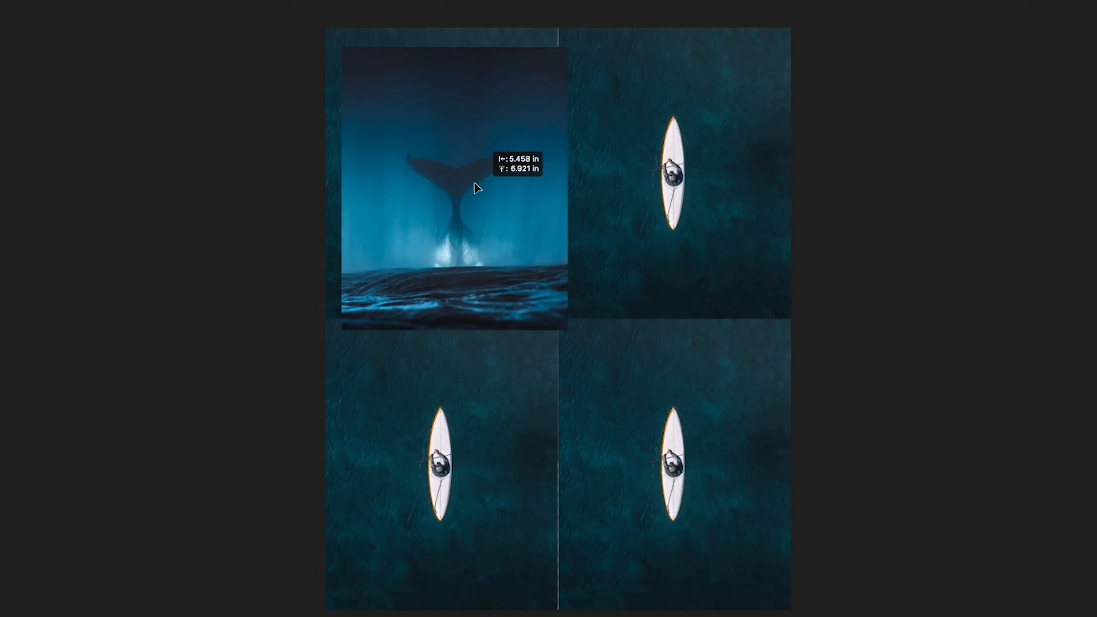
- Switch to the blue collage document and place the whale tail, wave and ice cave photos into its two-by-two grid
drag(474, 183, 458, 164)
drag(441, 257, 497, 245)
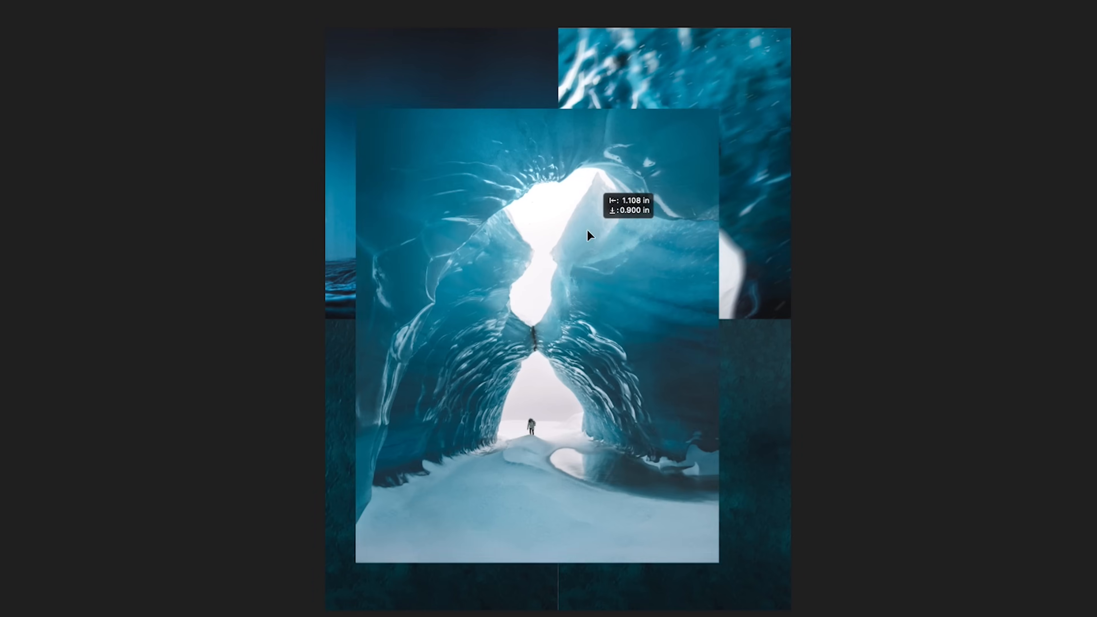
drag(587, 229, 477, 353)
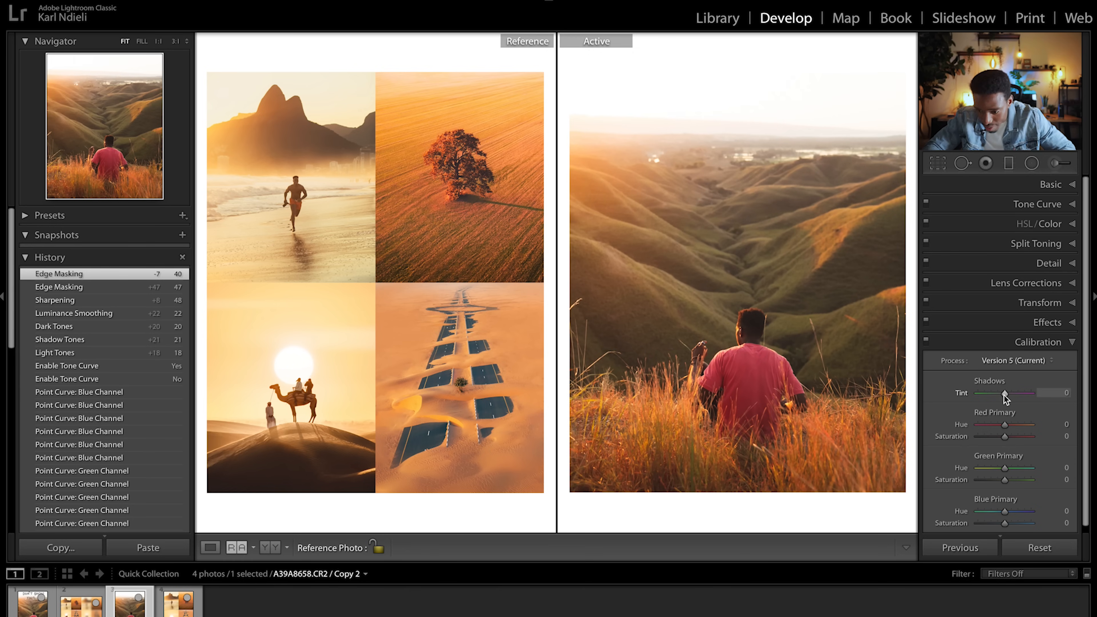
- Switch back to Lightroom Classic and set the Calibration shadow tint to +7, red primary hue to +8 and red primary saturation to +7
drag(1004, 395, 1005, 396)
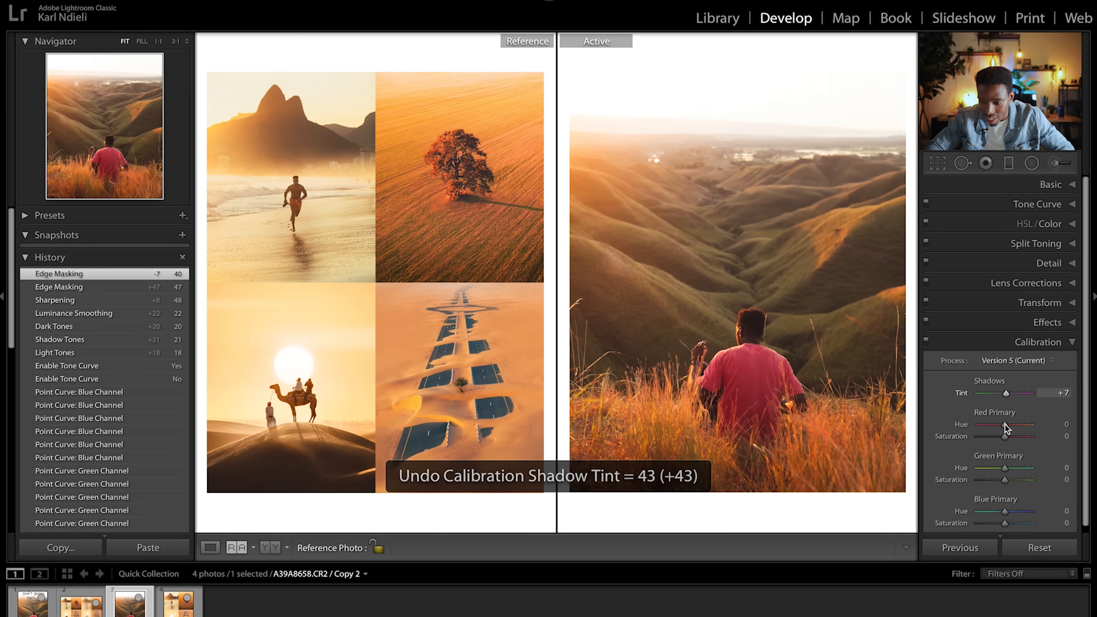
drag(1004, 424, 1031, 424)
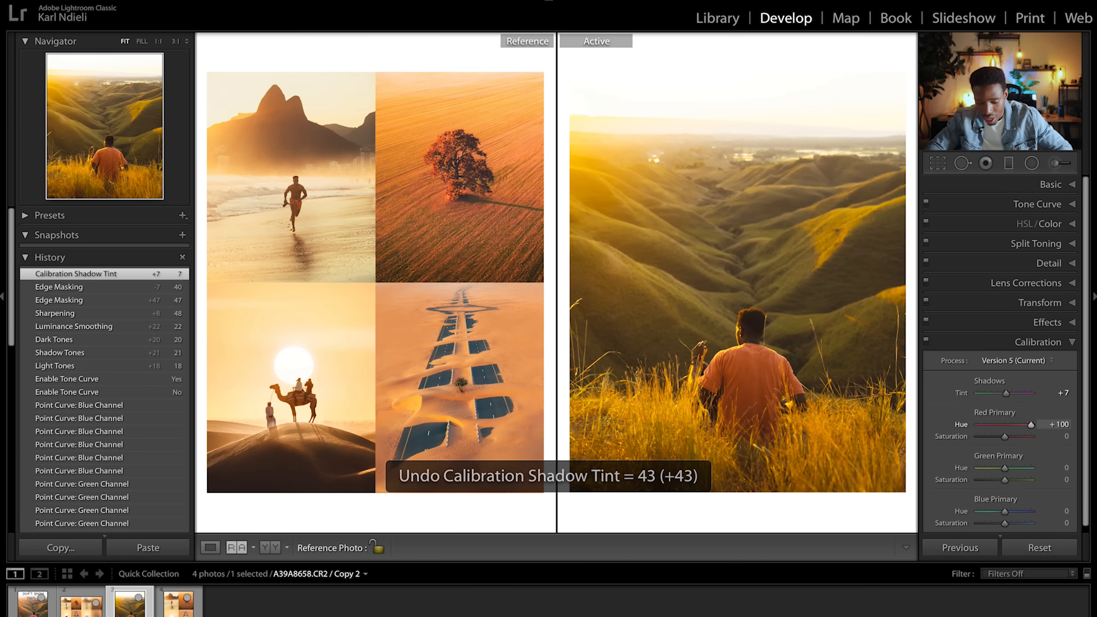
key(ctrl+z)
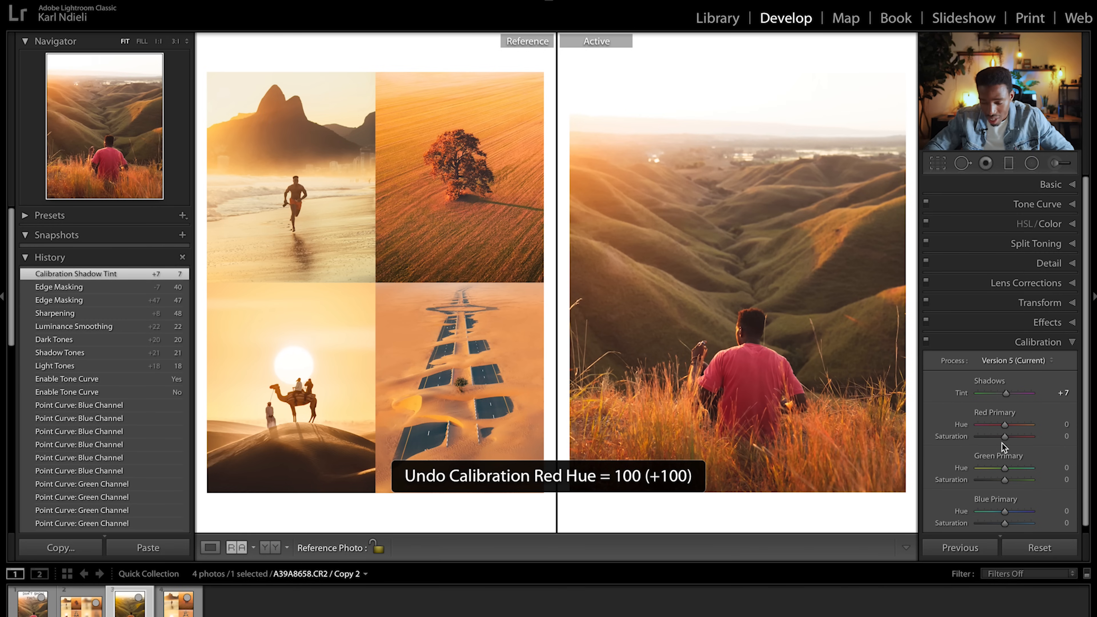
drag(1005, 426, 760, 437)
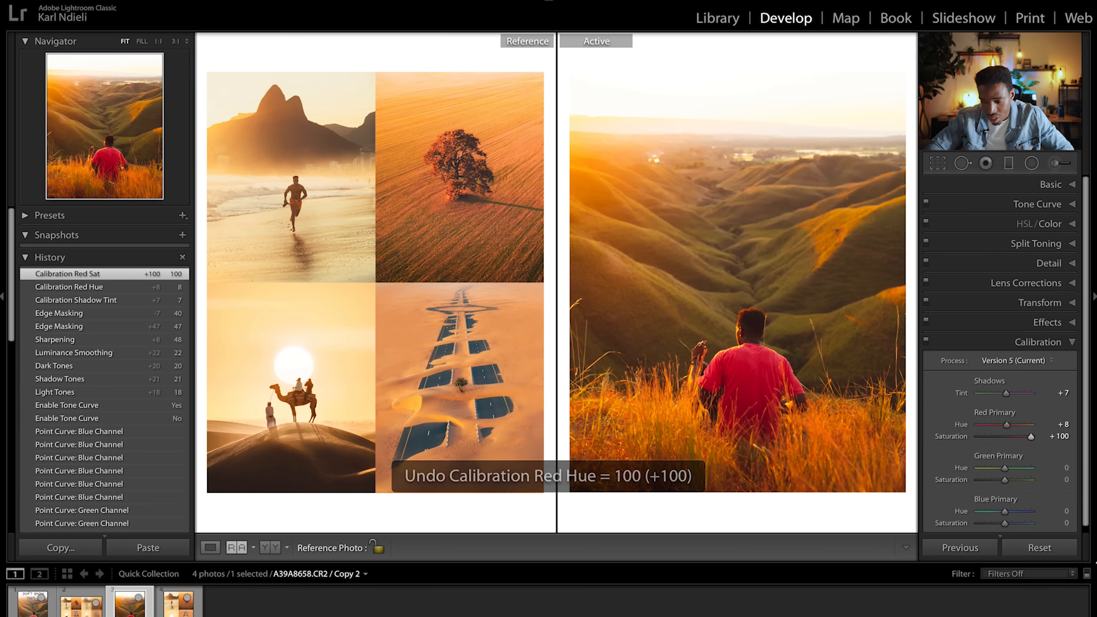
- Set the Calibration green primary hue to +9 and saturation to +4, and try and undo a blue primary hue of +100
drag(1004, 469, 1031, 468)
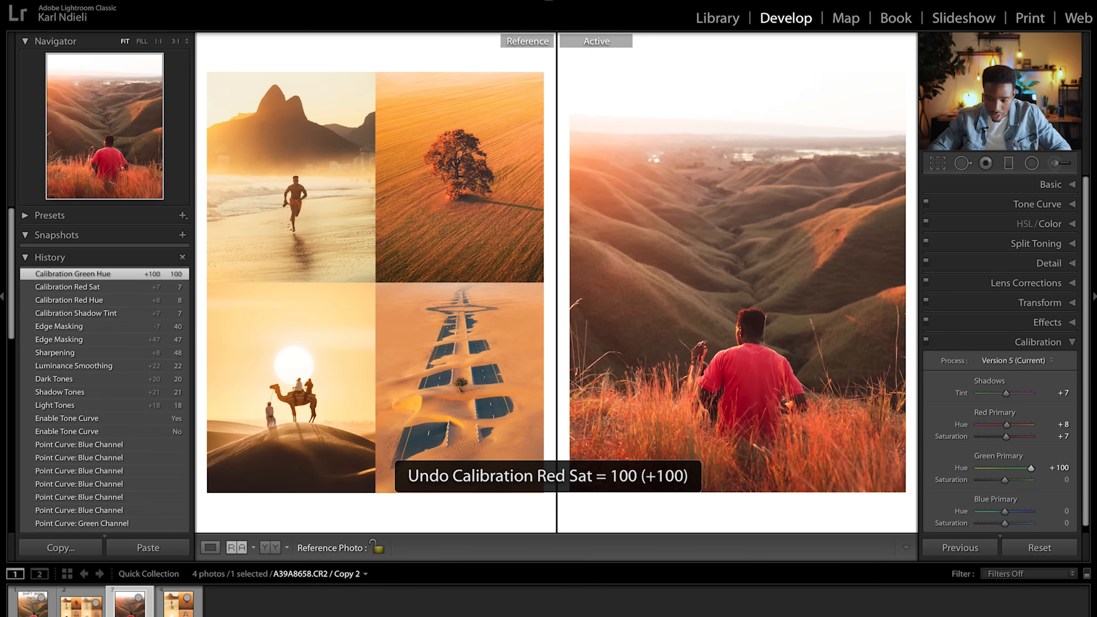
key(ctrl+z)
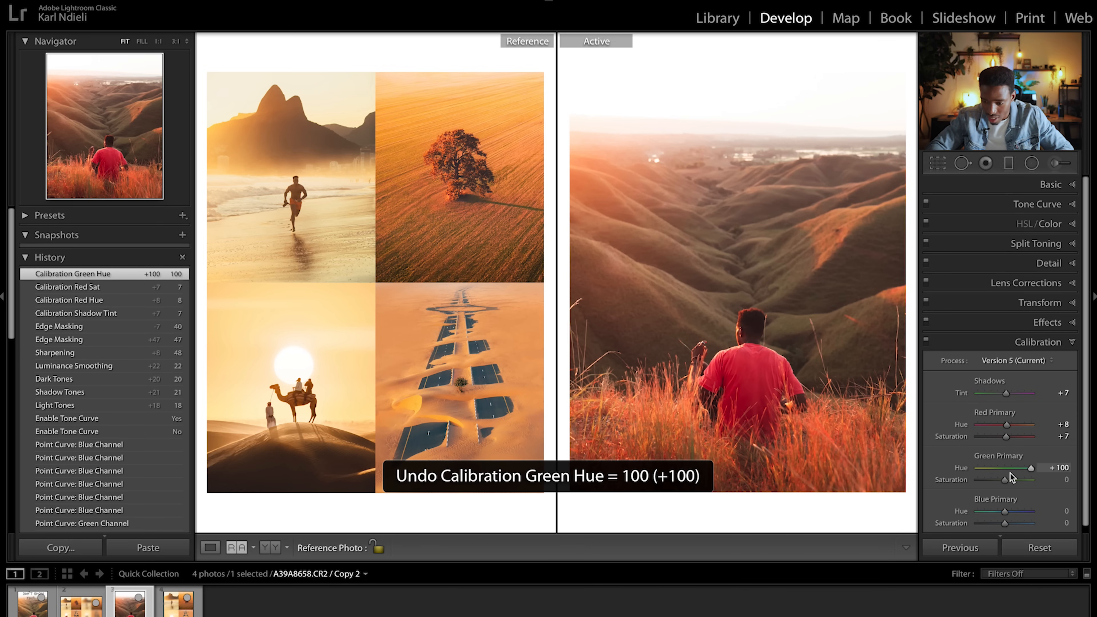
drag(1006, 472, 660, 499)
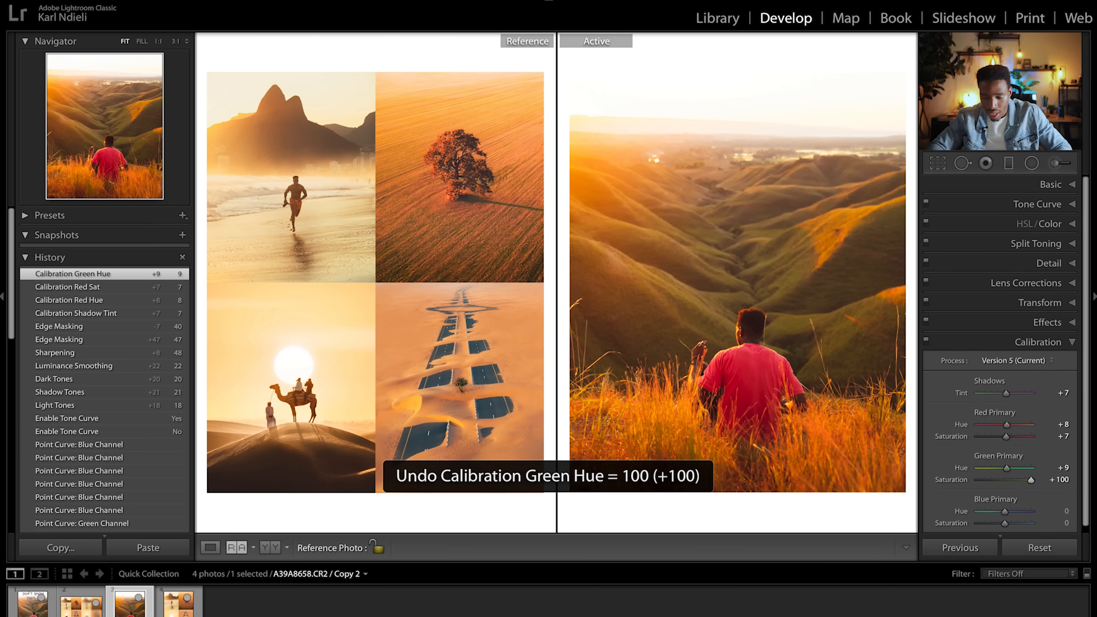
key(ctrl+z)
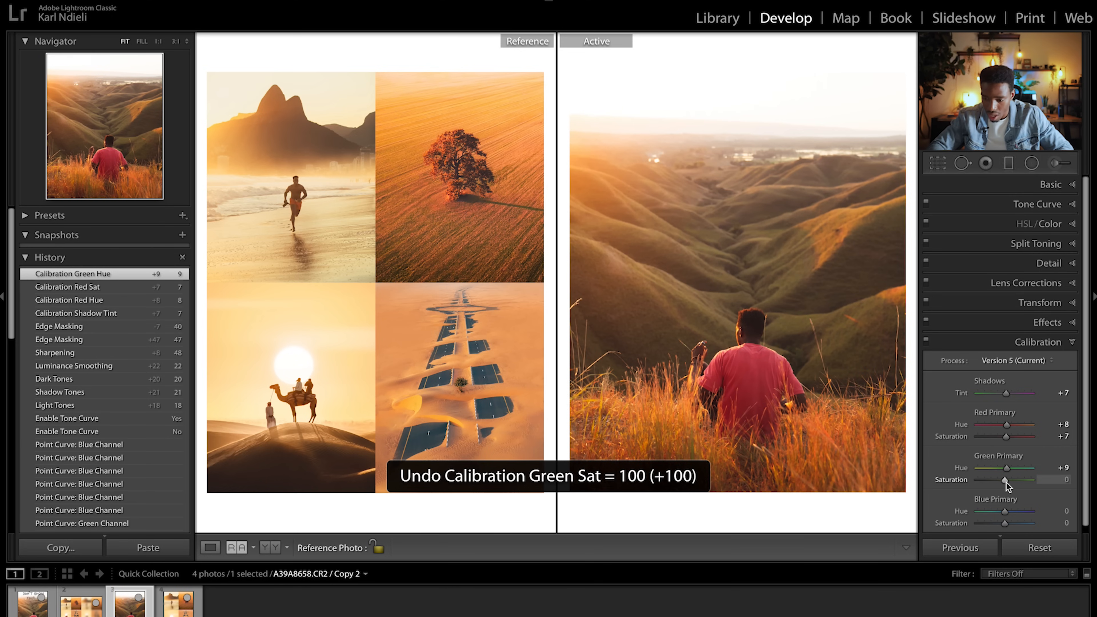
drag(1006, 482, 1031, 512)
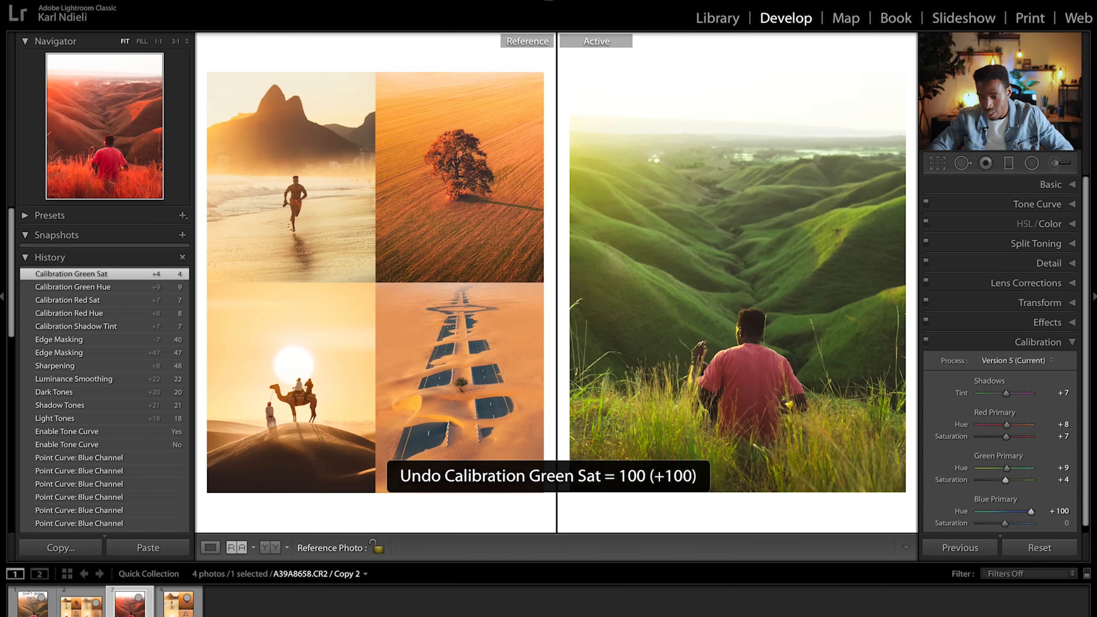
key(ctrl+z)
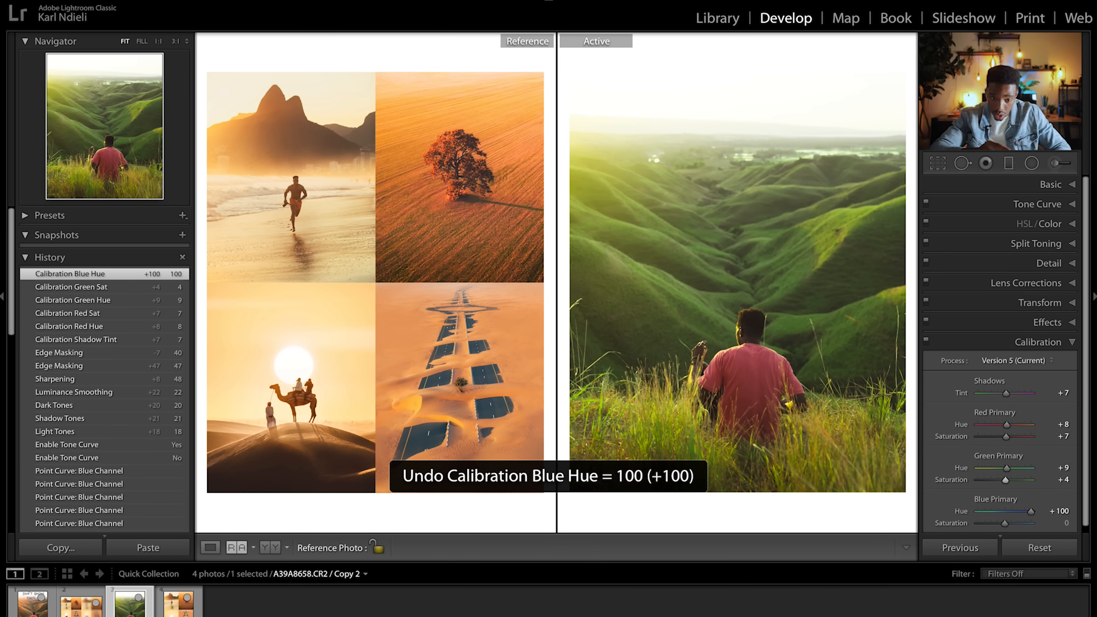
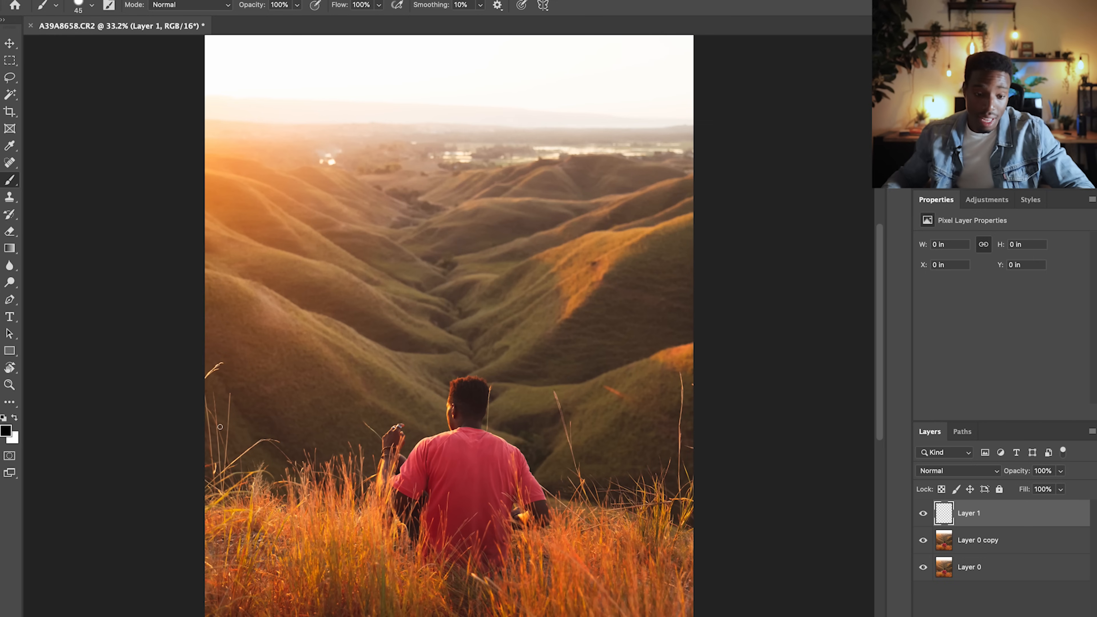
- Switch to Photoshop and circle the tall grass stalks and distractions around the seated man on Layer 1 with a size 40 brush
key(bracketleft)
drag(207, 367, 206, 404)
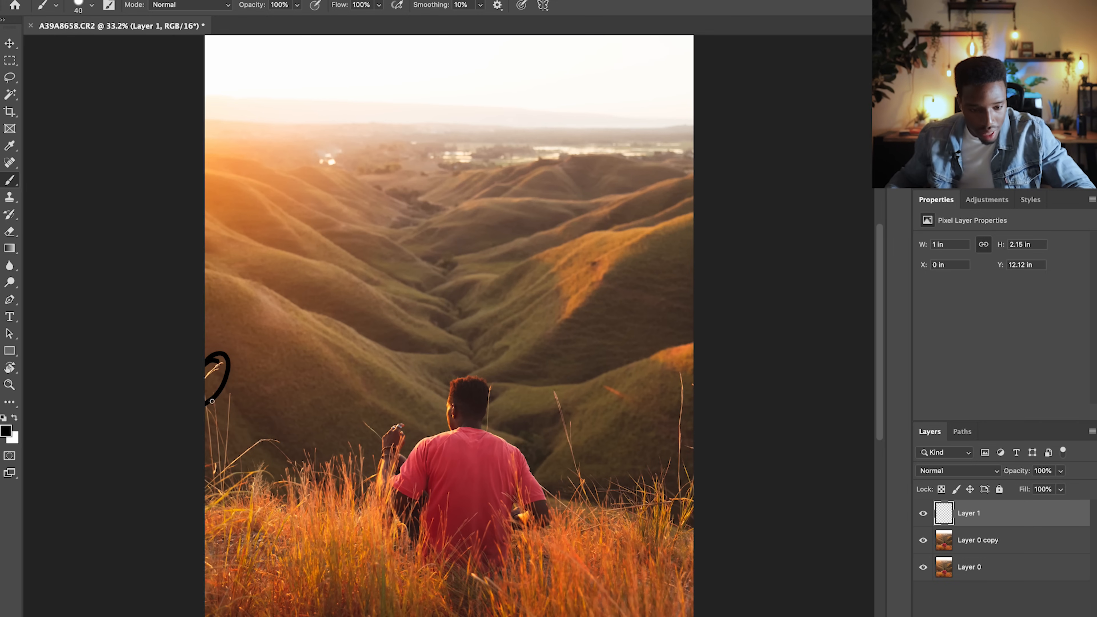
mouse_move(216, 492)
mouse_down()
mouse_move(239, 428)
mouse_move(214, 398)
mouse_up()
mouse_move(247, 441)
mouse_down()
mouse_move(278, 434)
mouse_move(260, 461)
mouse_move(287, 434)
mouse_move(290, 470)
mouse_move(279, 444)
mouse_move(357, 424)
mouse_move(371, 455)
mouse_move(366, 426)
mouse_up()
mouse_move(486, 377)
mouse_down()
mouse_move(480, 426)
mouse_move(508, 393)
mouse_move(526, 416)
mouse_move(554, 381)
mouse_move(565, 472)
mouse_move(587, 507)
mouse_move(607, 480)
mouse_move(554, 395)
mouse_up()
mouse_move(621, 381)
mouse_down()
mouse_move(619, 427)
mouse_move(599, 391)
mouse_up()
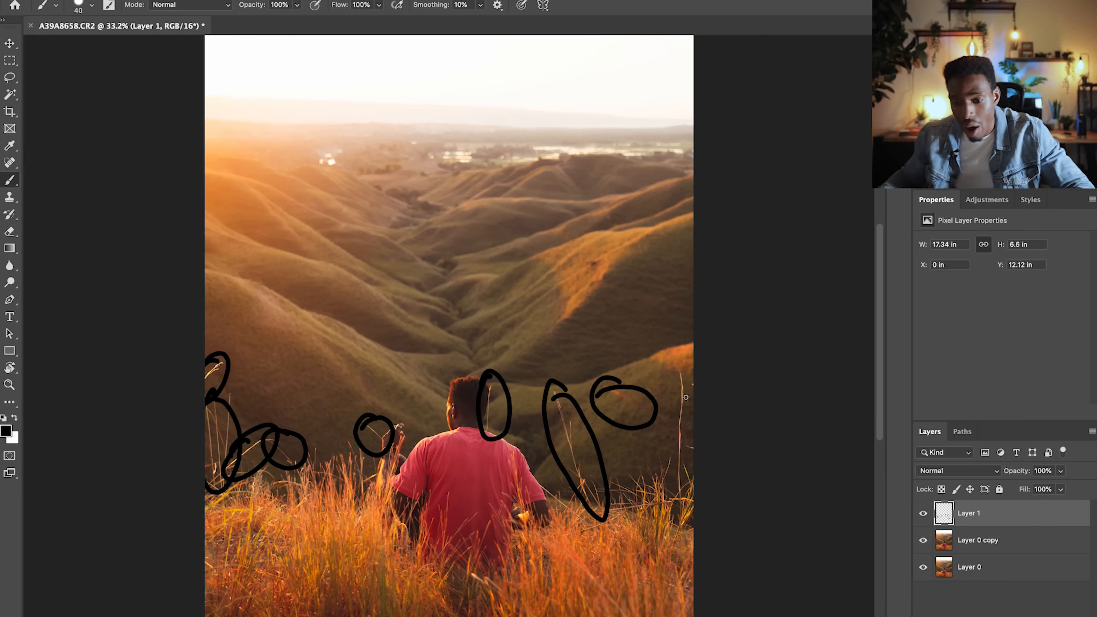
mouse_move(676, 370)
mouse_down()
mouse_move(669, 458)
mouse_move(691, 525)
mouse_move(684, 386)
mouse_up()
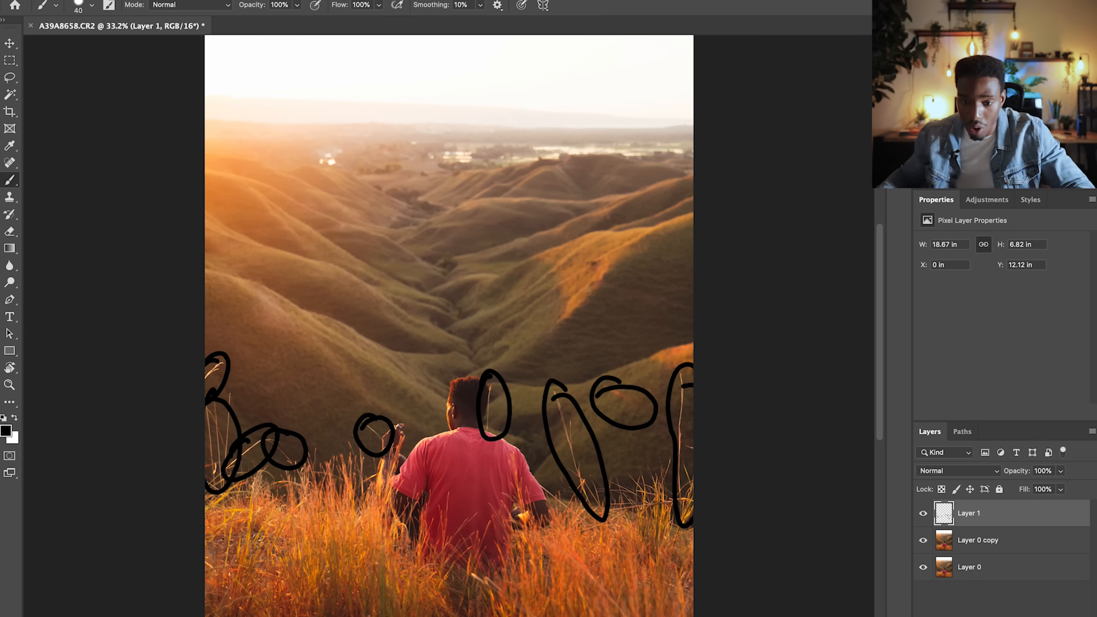
- Circle the sunlit hill spot, the bright distant spot, the two lower grass corners and the water strip near the horizon on Layer 1
drag(580, 255, 579, 257)
drag(321, 143, 328, 137)
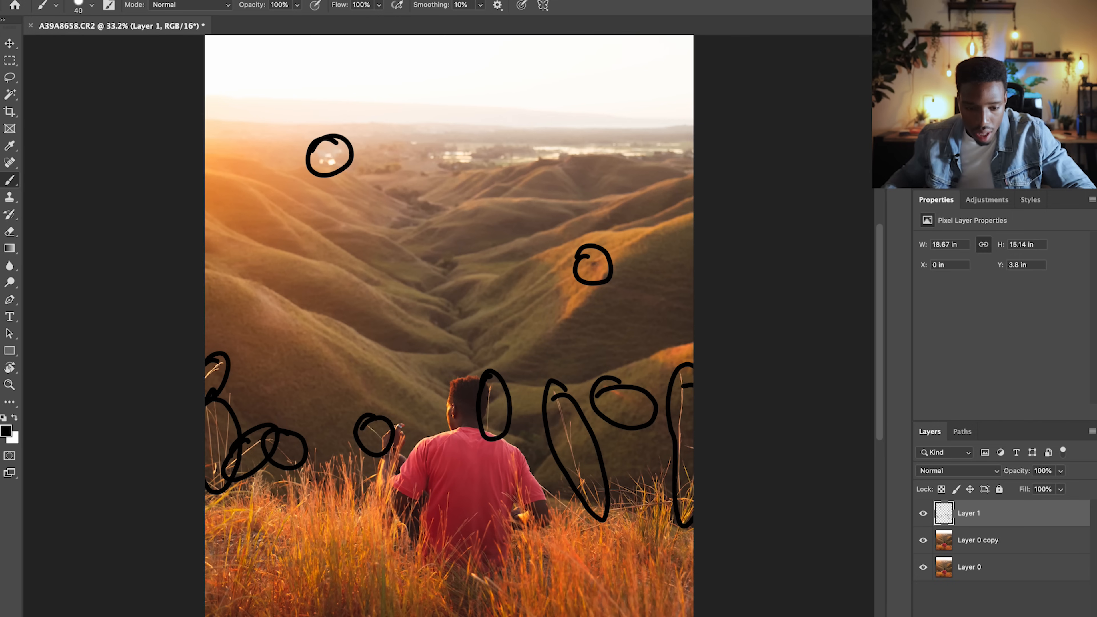
drag(231, 525, 205, 535)
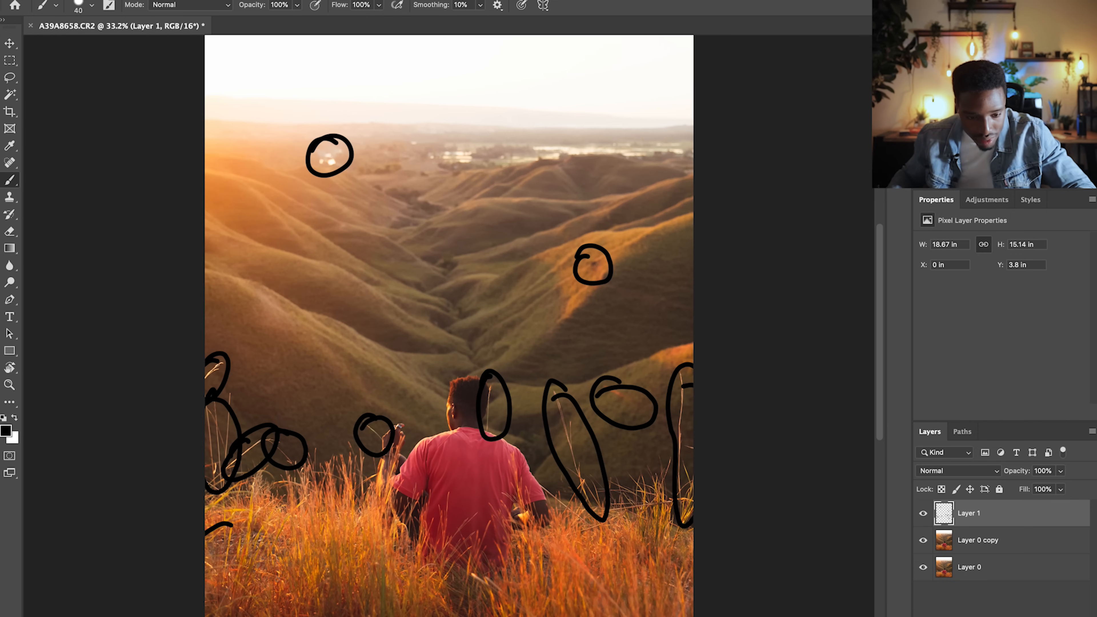
mouse_move(211, 594)
mouse_down()
mouse_move(264, 585)
mouse_move(296, 517)
mouse_move(253, 513)
mouse_move(209, 539)
mouse_up()
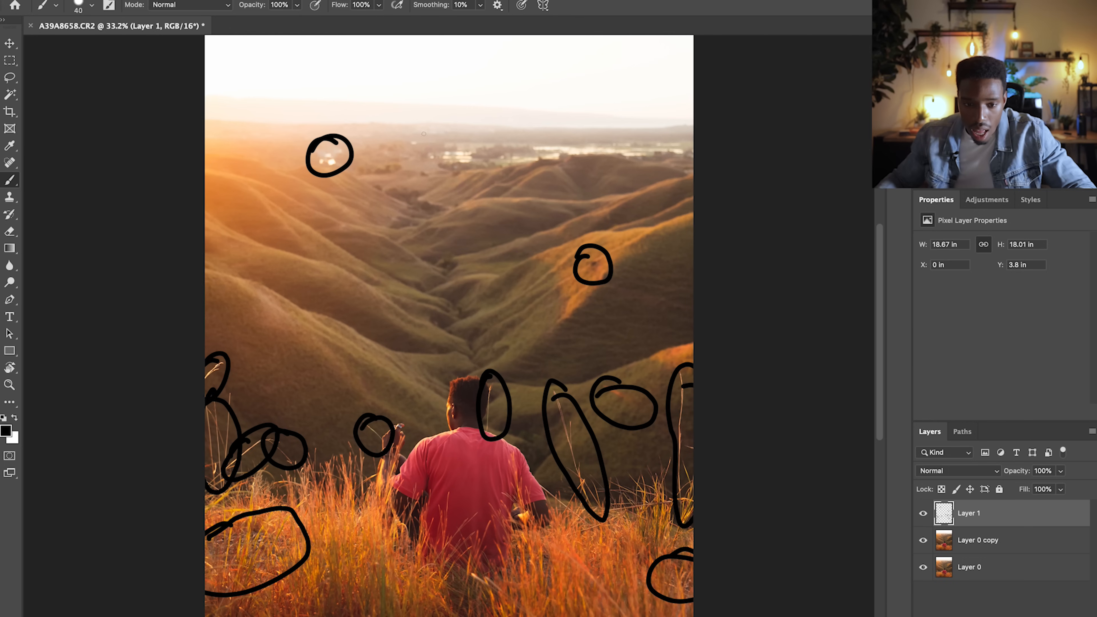
mouse_move(429, 136)
mouse_down()
mouse_move(404, 149)
mouse_move(470, 175)
mouse_move(576, 151)
mouse_move(699, 157)
mouse_up()
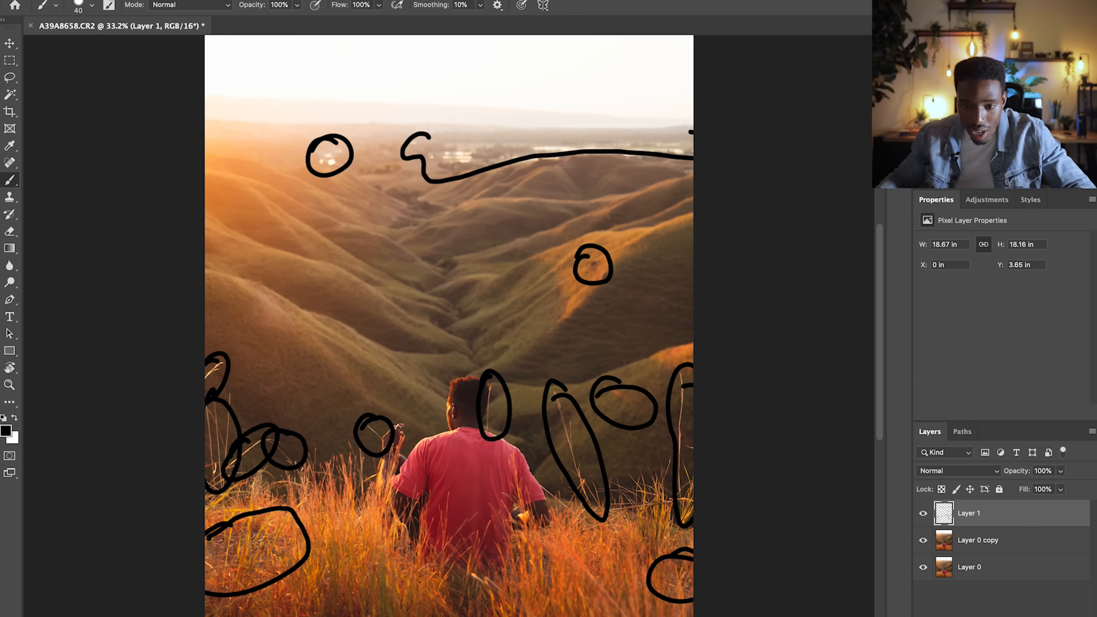
mouse_move(429, 137)
mouse_down()
mouse_move(619, 115)
mouse_move(692, 134)
mouse_up()
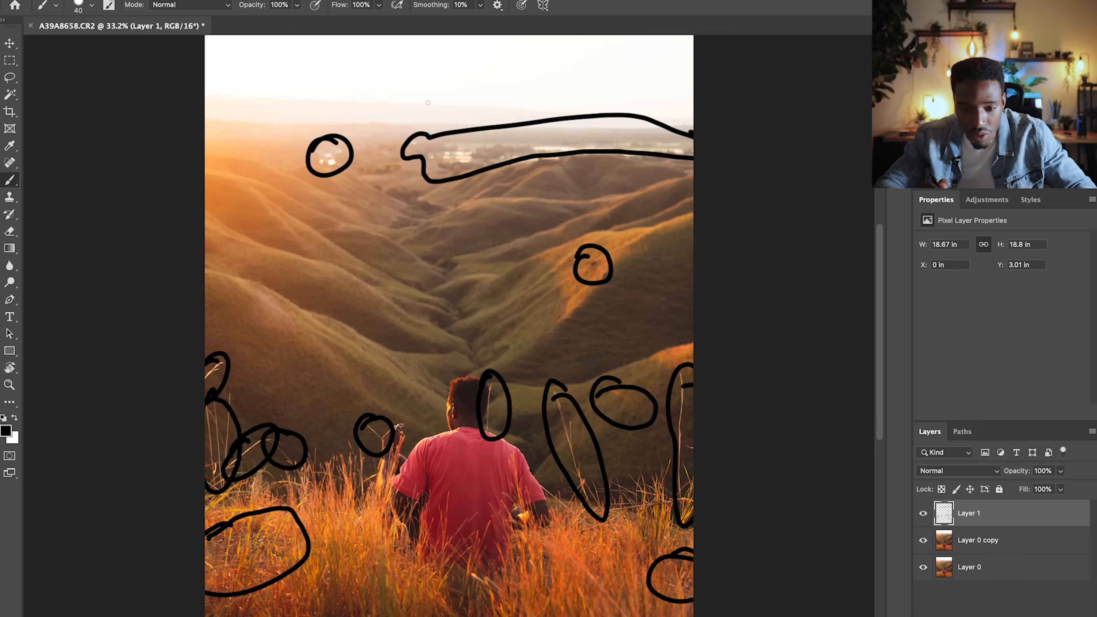
- Hide Layer 1 and remove the tall stray grass stalks around the man on Layer 0 copy with the Spot Healing Brush
click(923, 513)
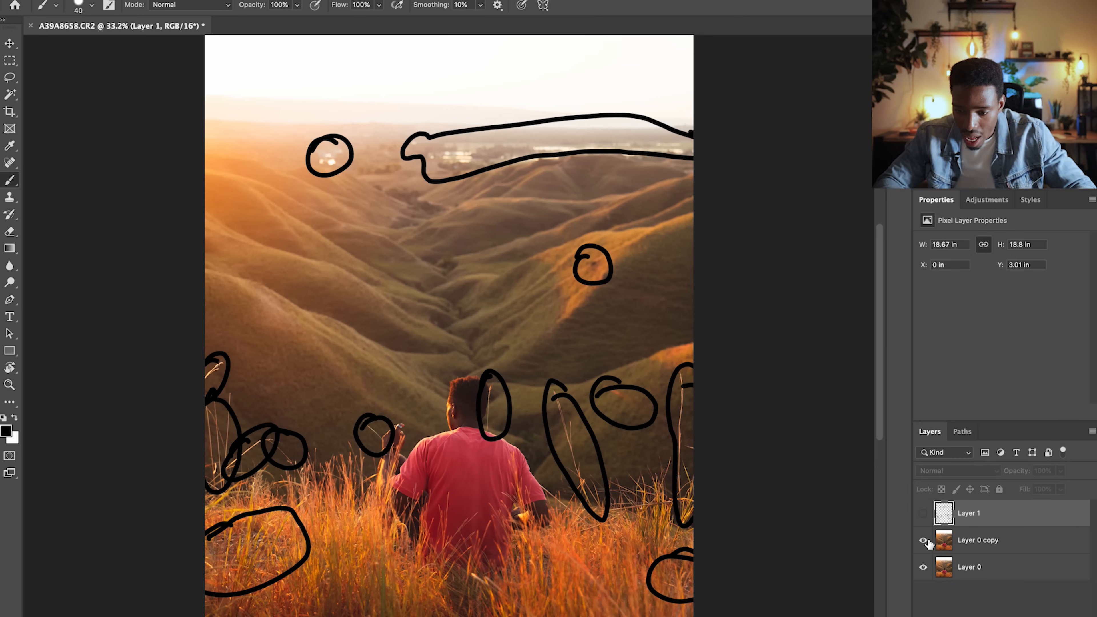
click(959, 540)
key(j)
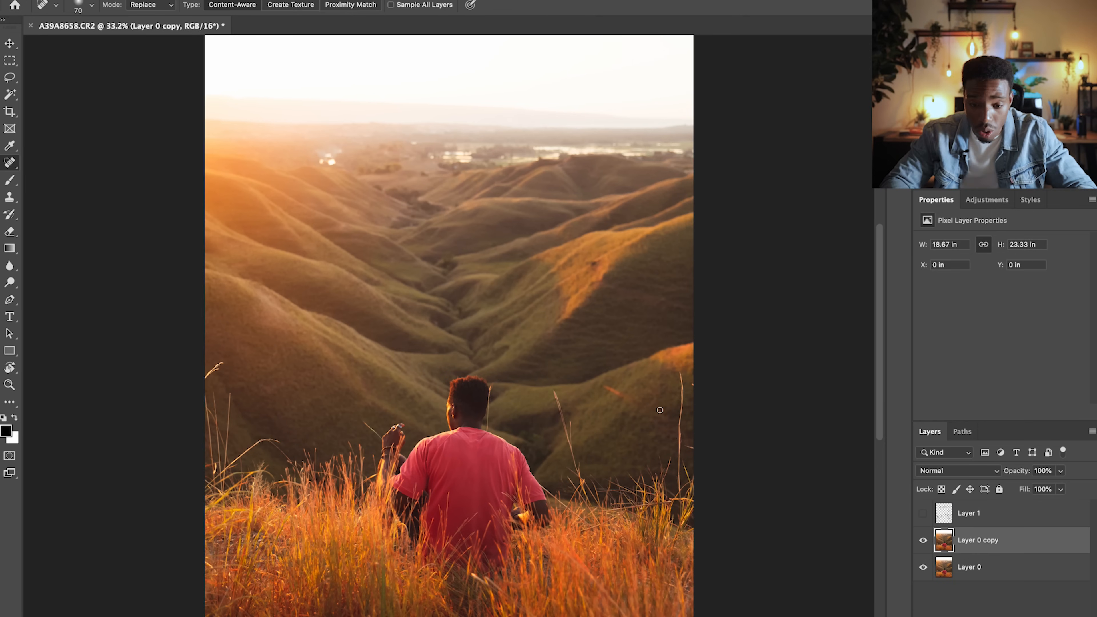
scroll(587, 370, up, 5)
drag(606, 330, 592, 345)
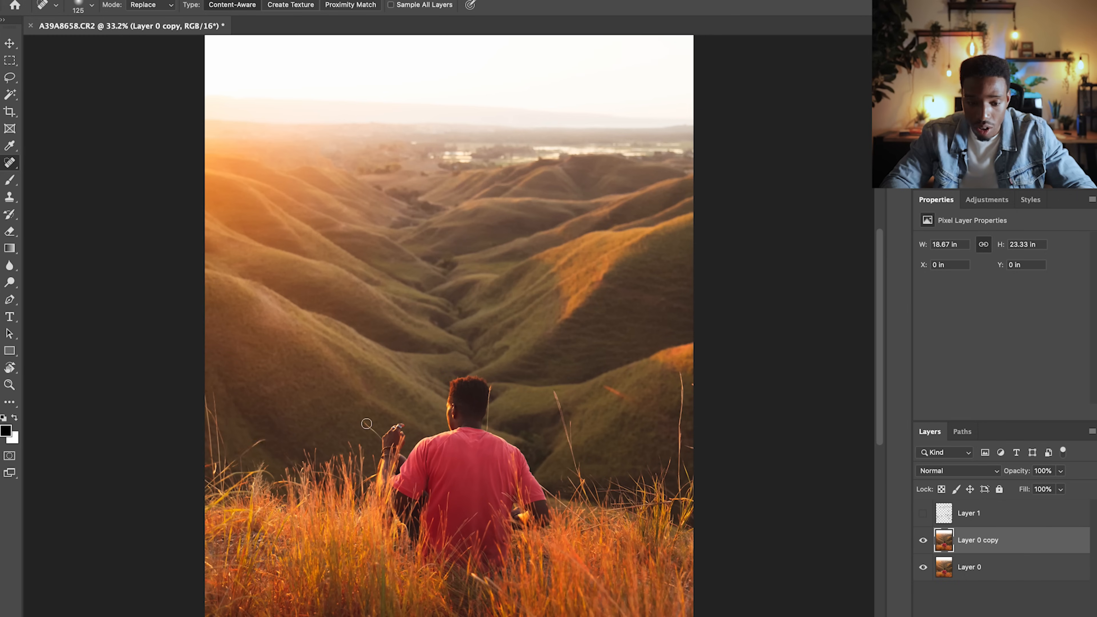
drag(259, 441, 218, 471)
drag(682, 372, 679, 492)
drag(557, 393, 579, 476)
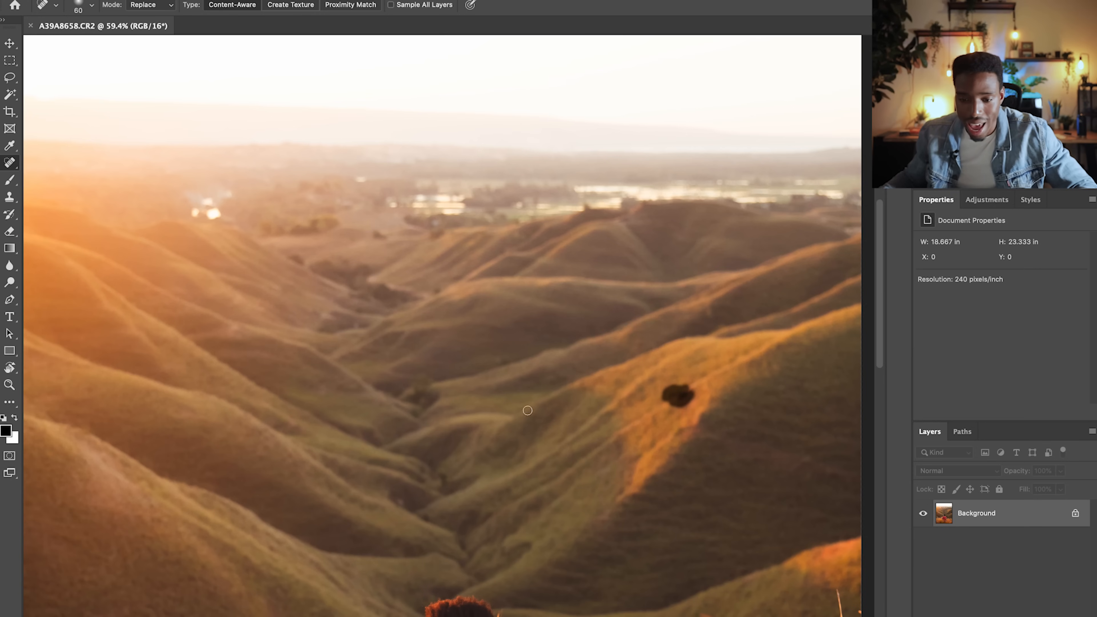
- Heal the spots on the sunlit hill and in the distant valley and the grass stalks over the red shirt with the Spot Healing Brush
drag(625, 376, 667, 386)
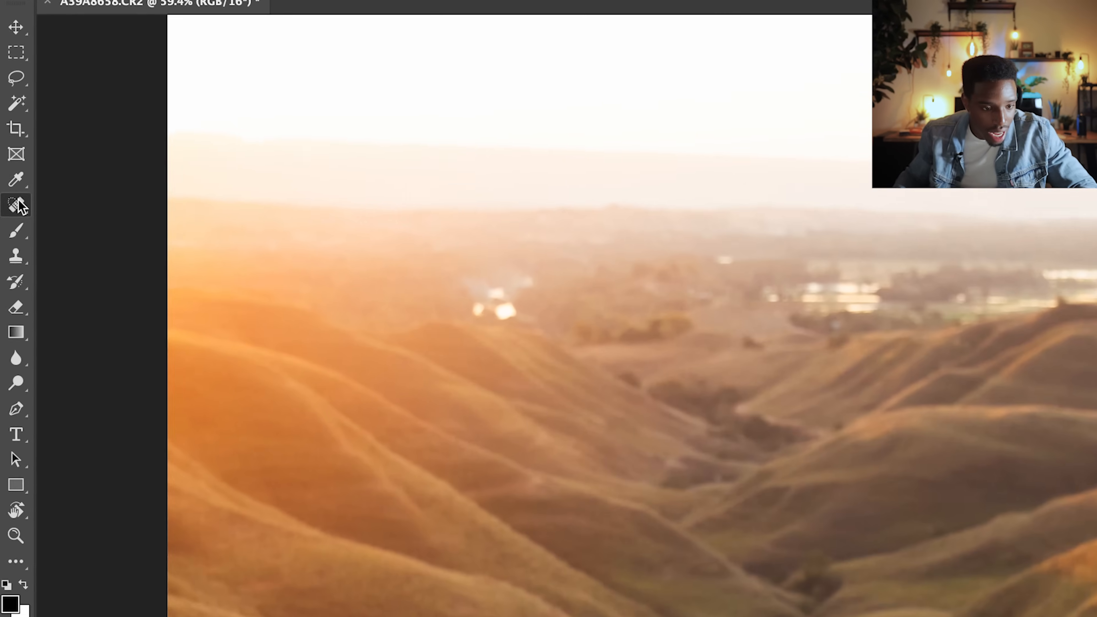
right_click(16, 205)
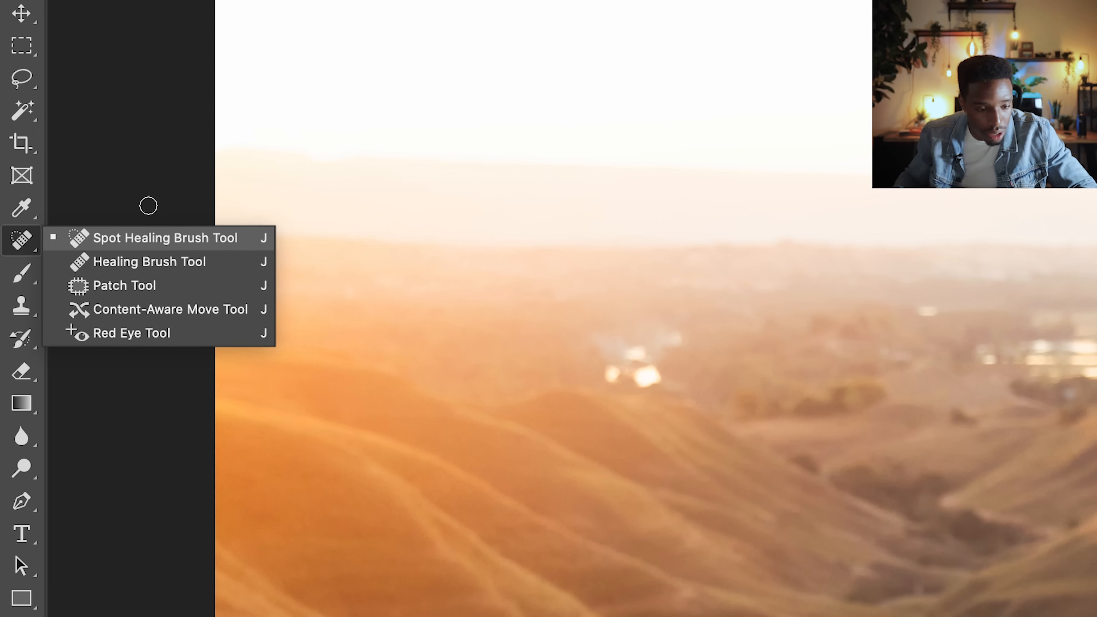
click(148, 238)
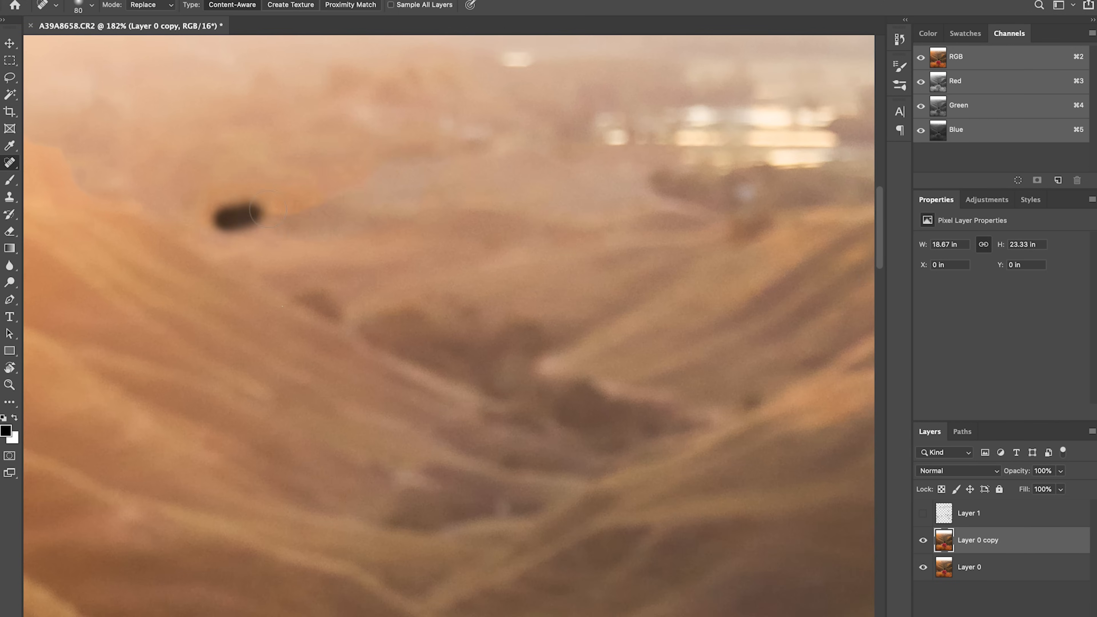
drag(410, 510, 780, 418)
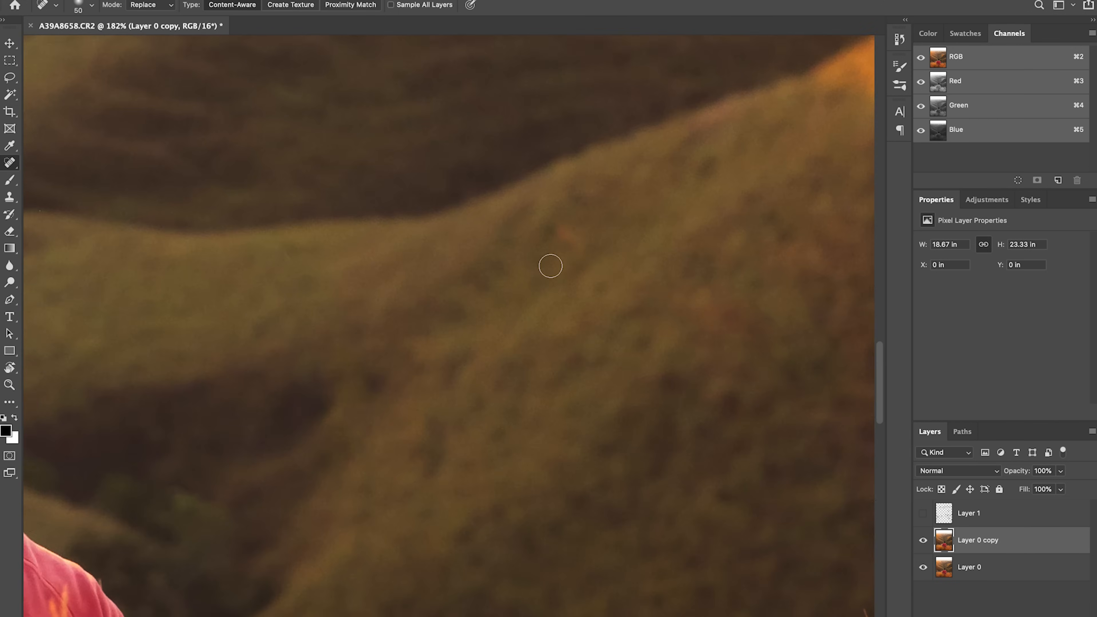
key(bracketleft)
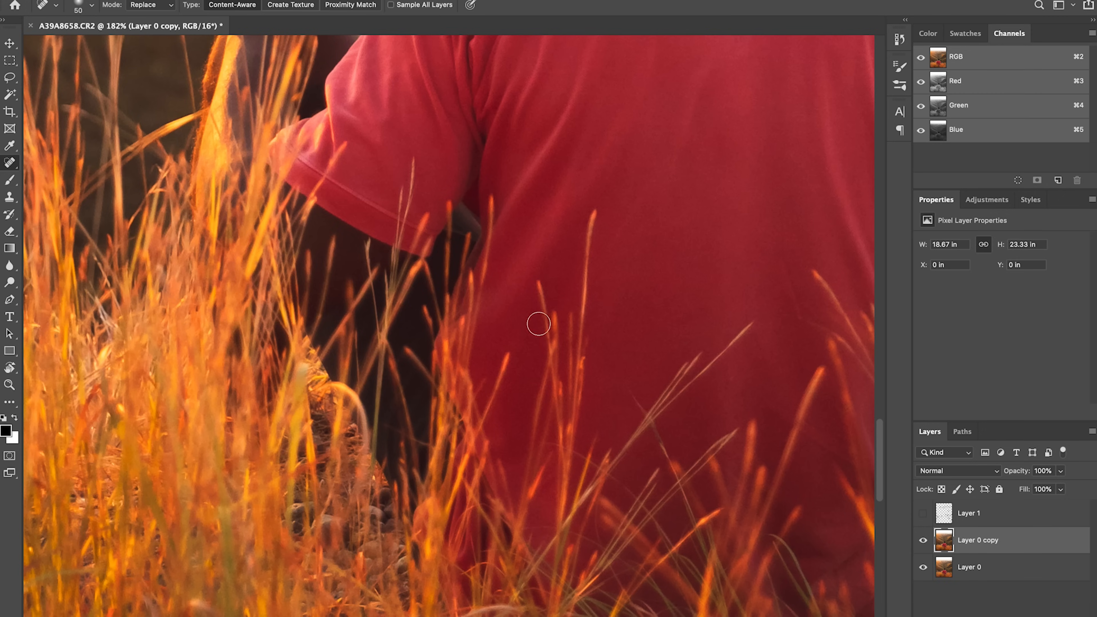
mouse_move(538, 276)
mouse_down()
mouse_move(561, 362)
mouse_move(593, 216)
mouse_move(582, 359)
mouse_move(556, 380)
mouse_up()
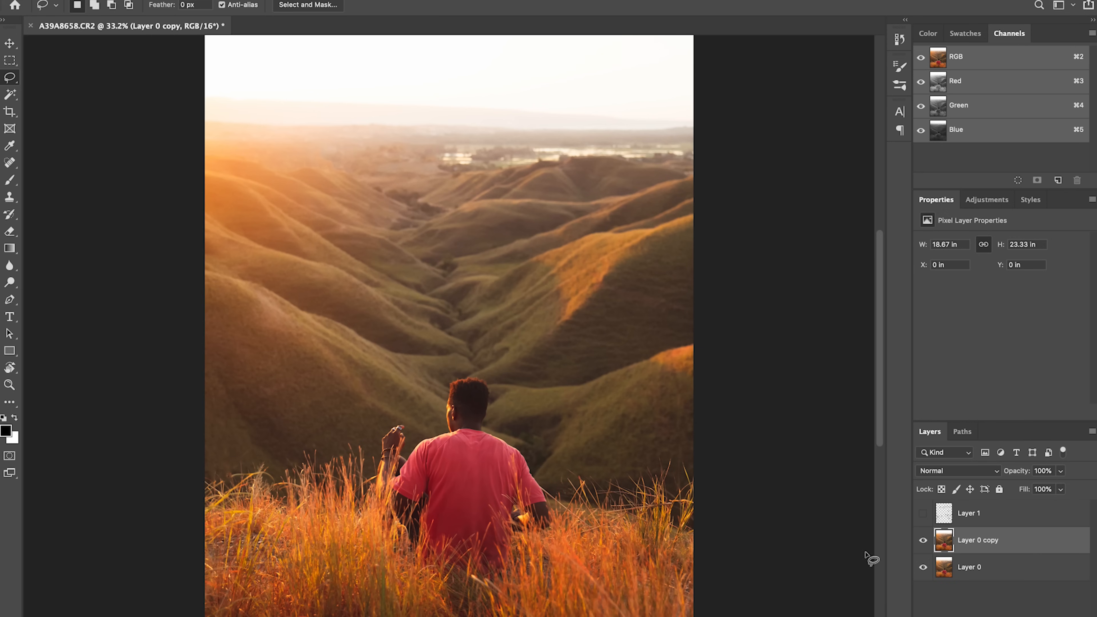
- Compare the photo before and after healing by toggling the visibility of Layer 0 copy, and check the circled areas on Layer 1
click(923, 540)
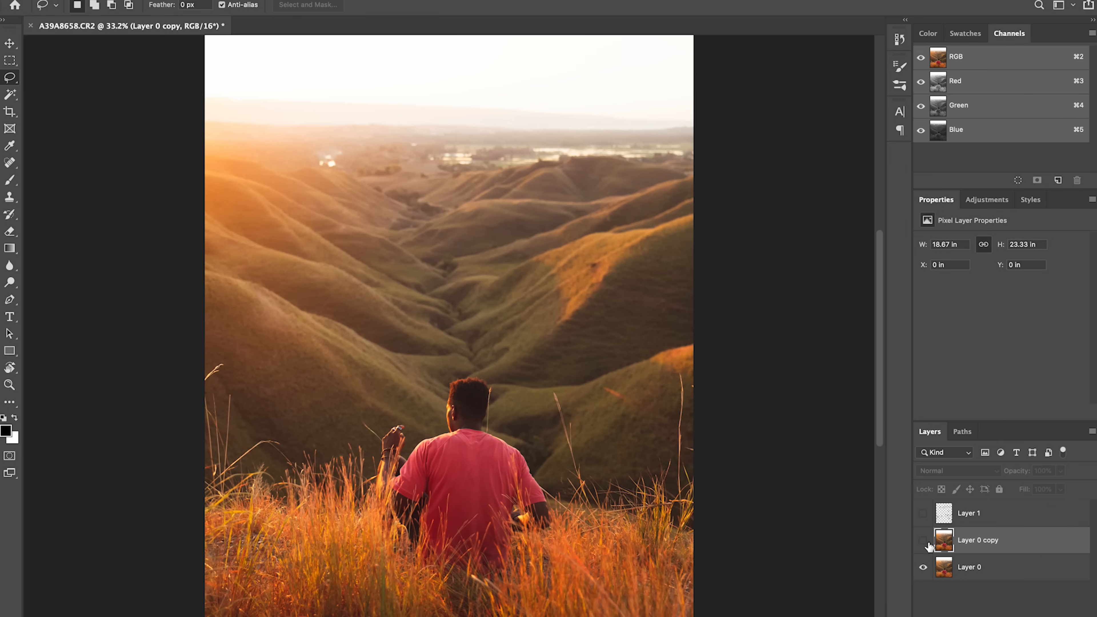
click(926, 542)
click(927, 543)
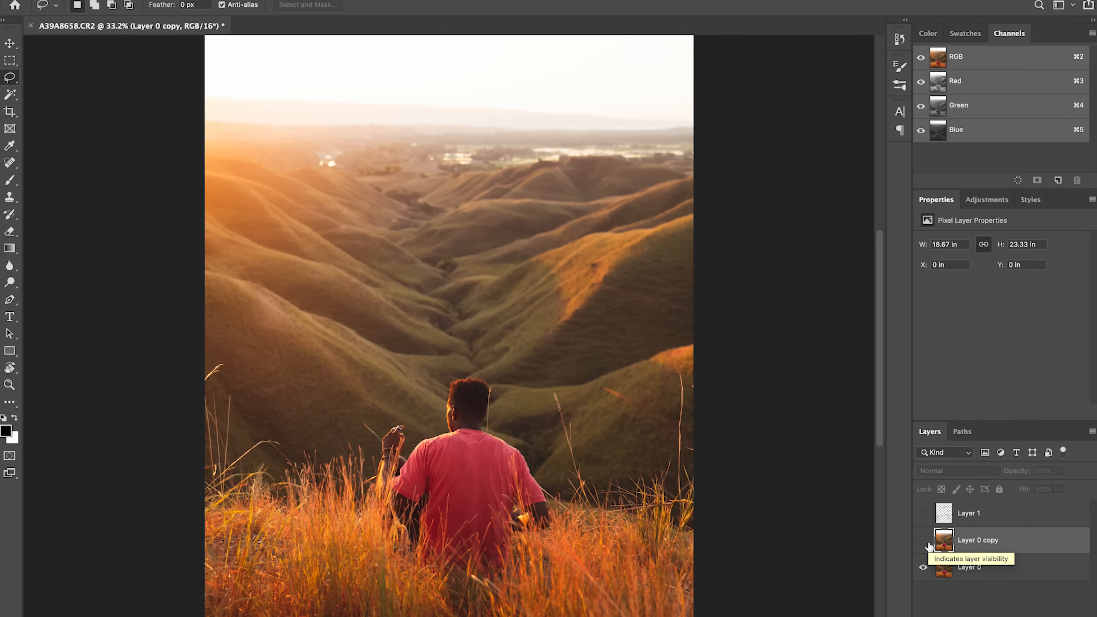
click(923, 541)
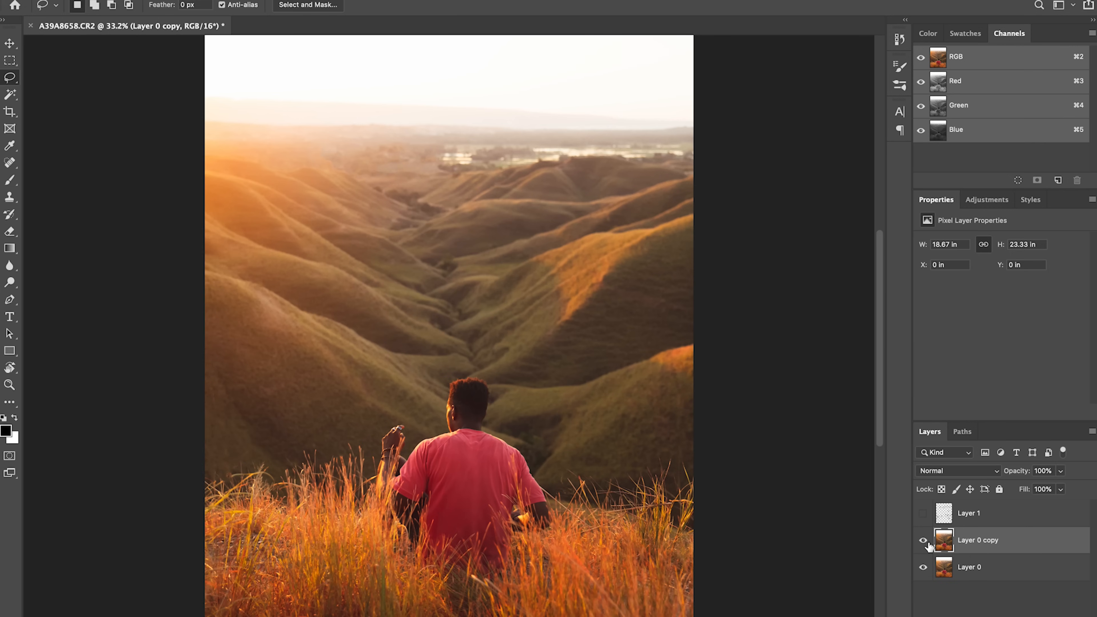
click(926, 542)
click(926, 542)
click(926, 542)
click(926, 542)
click(922, 513)
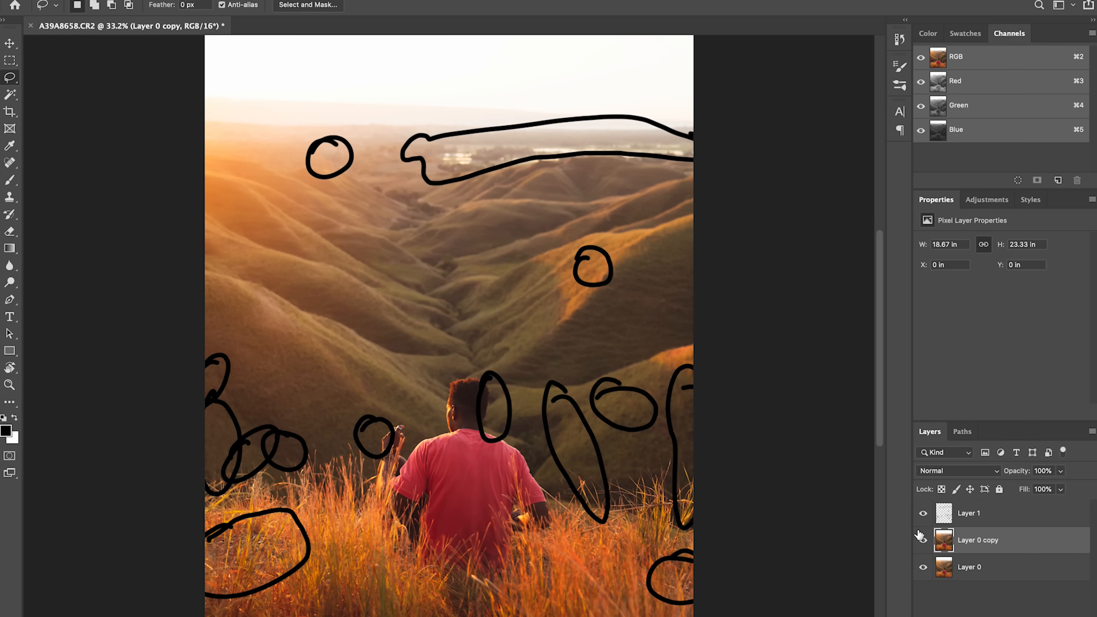
click(923, 517)
- Try to heal the bright water strip near the horizon with an enlarged Spot Healing Brush
key(j)
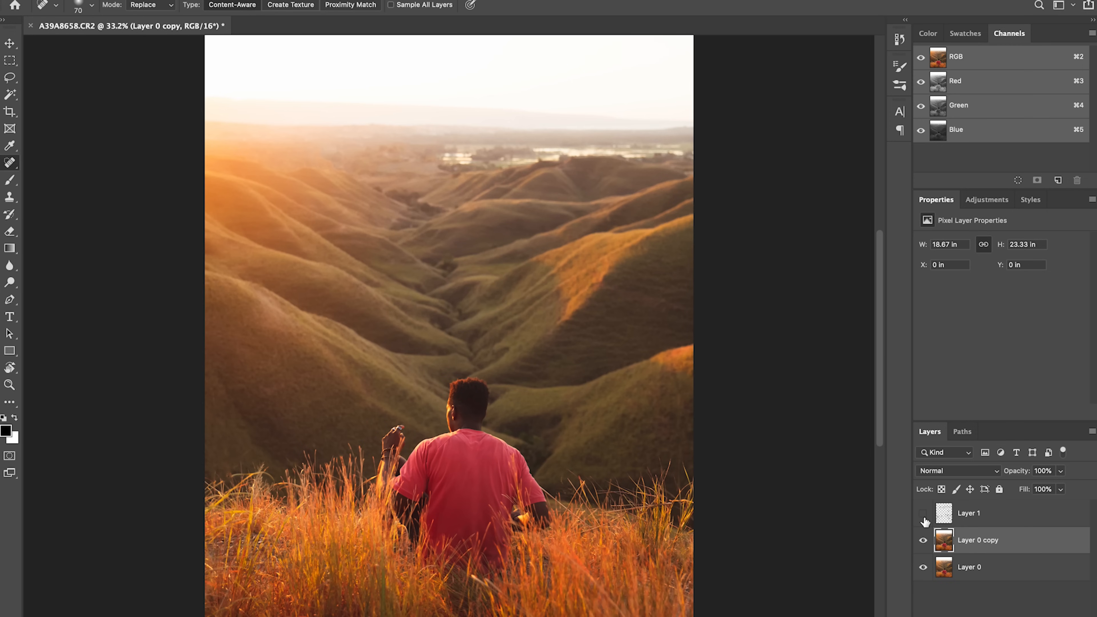
key(bracketright)
key(bracketright)
key(bracketright)
key(bracketright)
drag(447, 158, 698, 152)
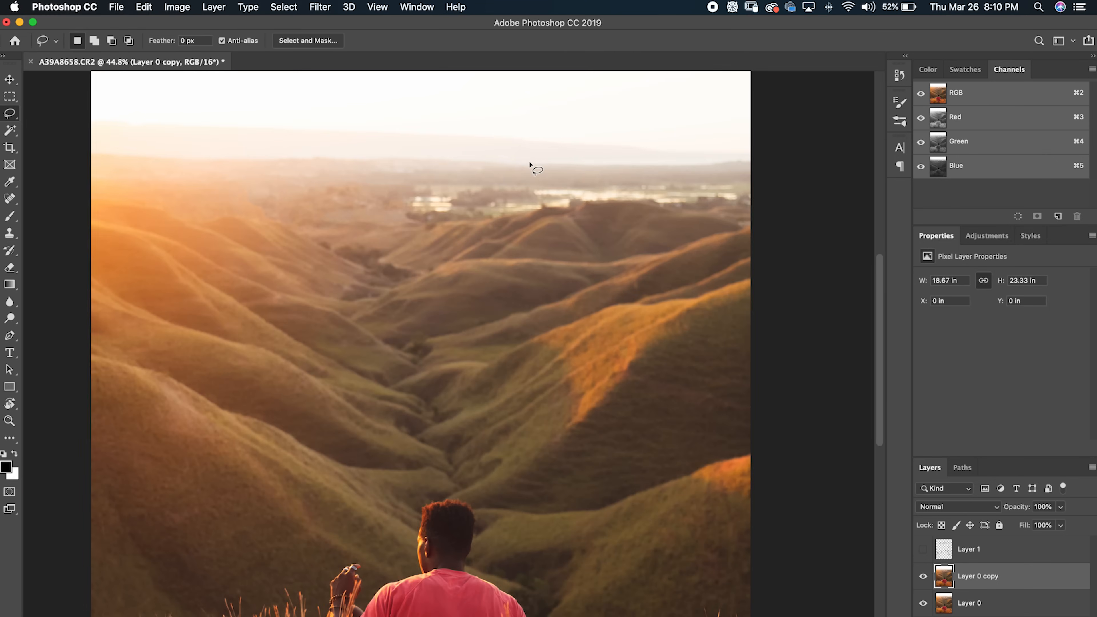
- Draw a freehand Lasso selection around the bright water strip near the horizon, reaching the photo's right edge
scroll(529, 166, up, 2)
drag(9, 113, 38, 115)
scroll(412, 240, right, 5)
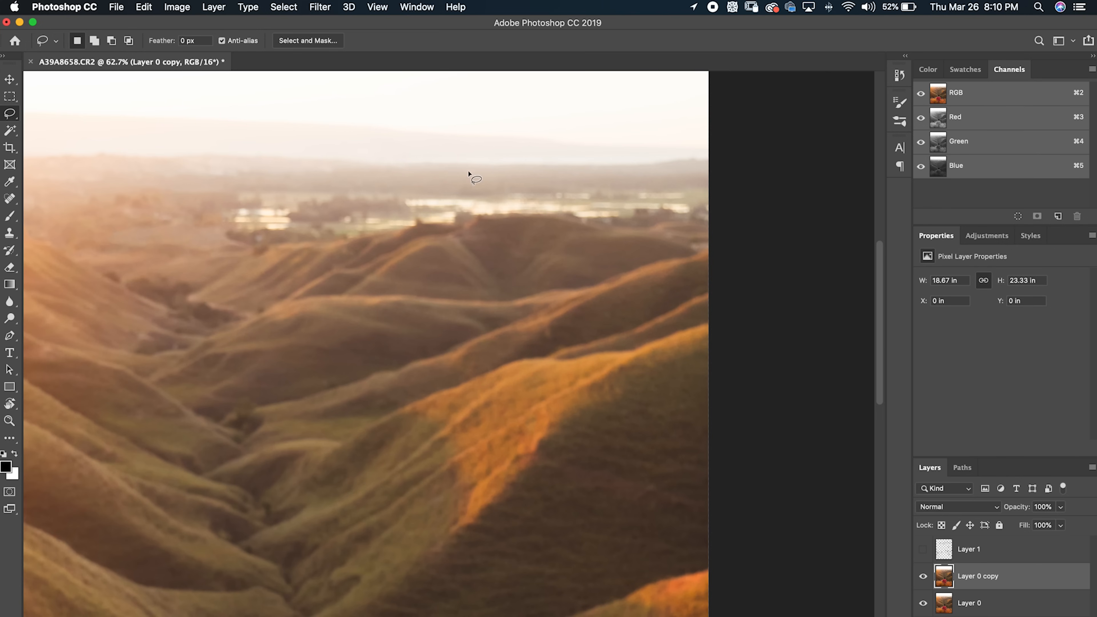
drag(262, 182, 680, 179)
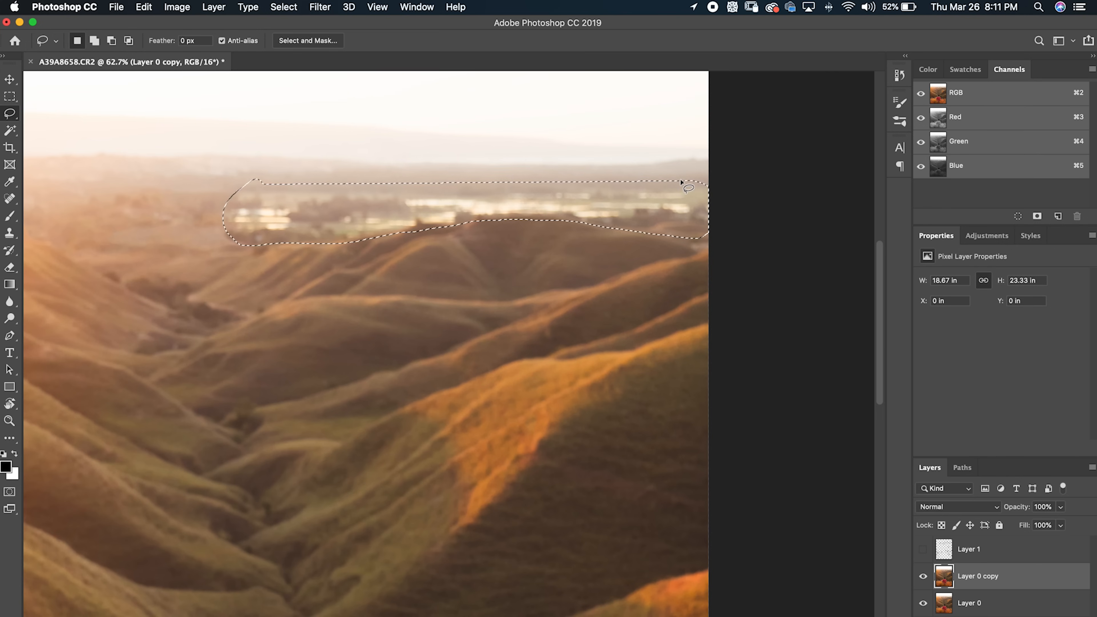
- Fill the selected water with Content-Aware Fill on a new layer, limiting the sampling area to the hazy band along the horizon, and deselect
key(super+0)
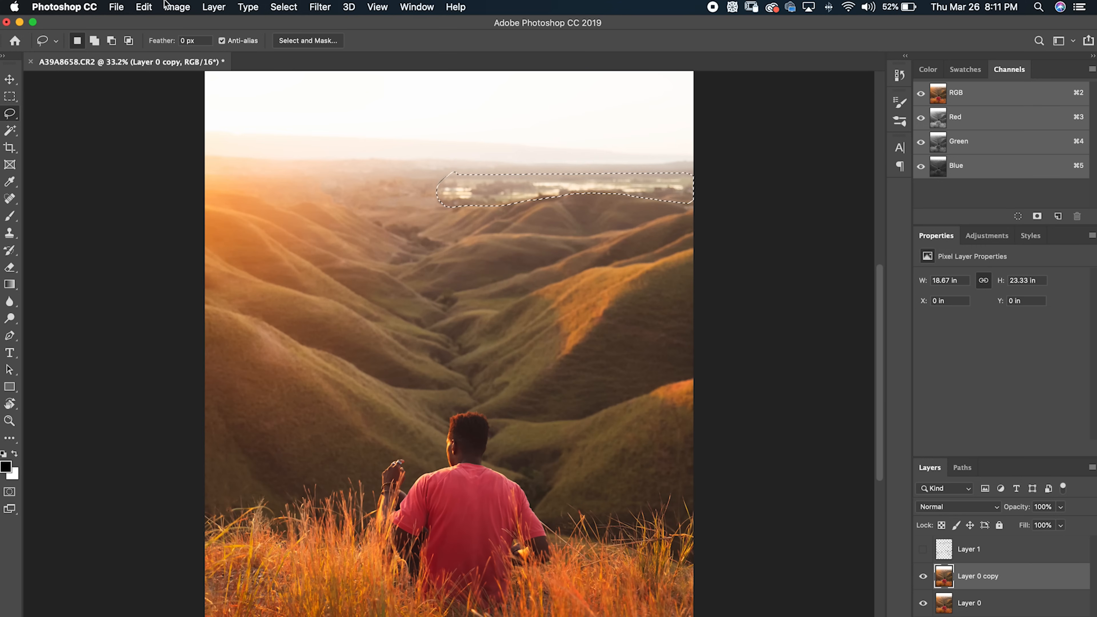
click(144, 7)
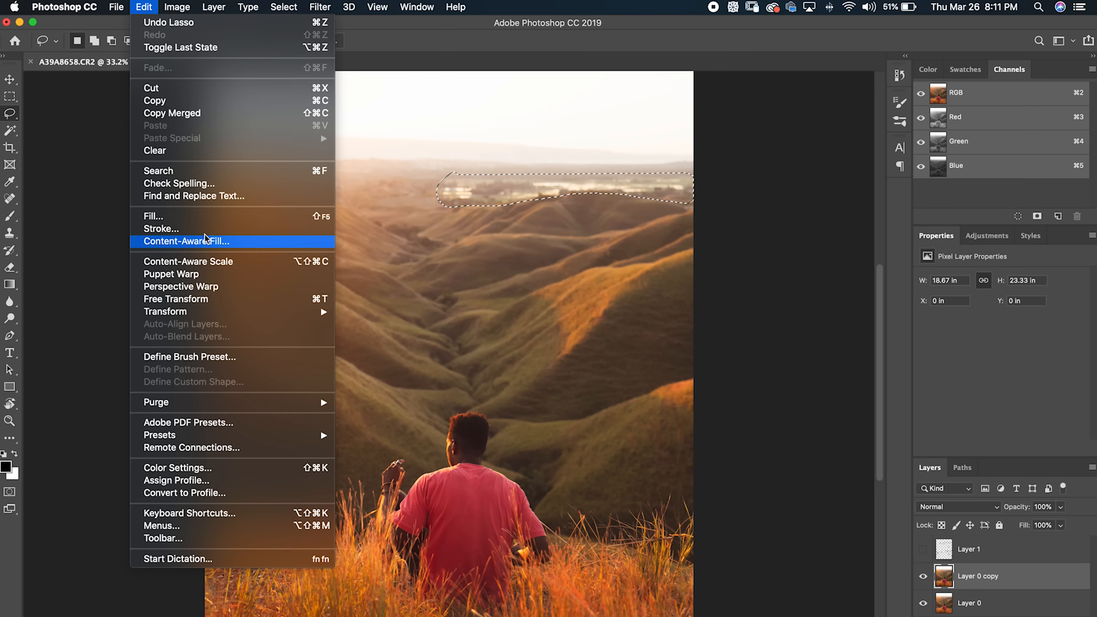
click(216, 242)
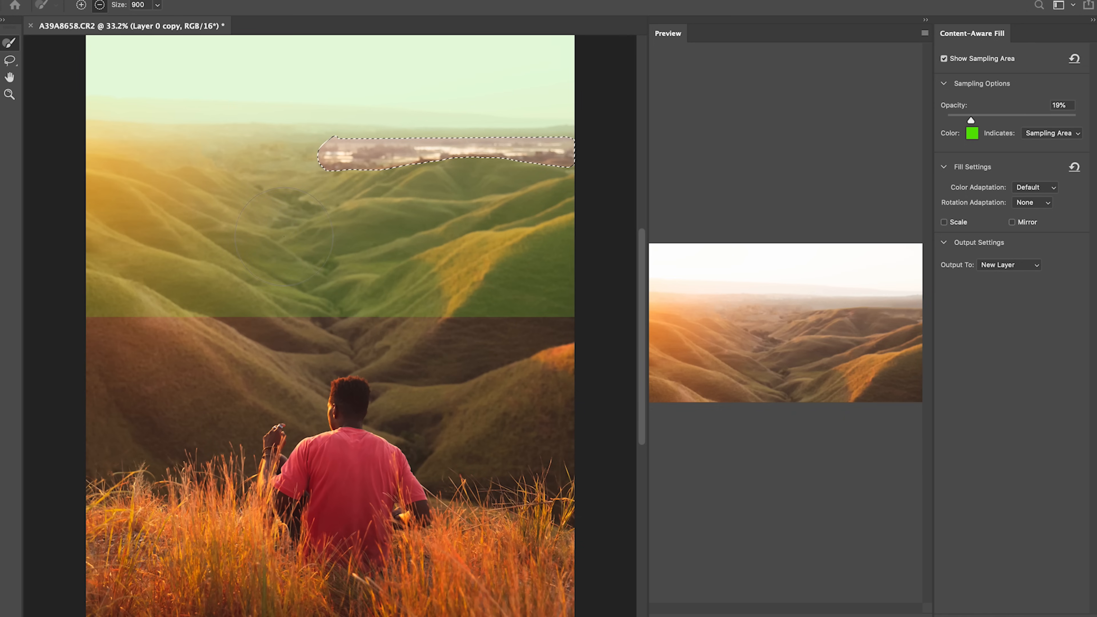
click(100, 288)
mouse_move(144, 258)
mouse_down()
mouse_move(600, 233)
mouse_move(559, 287)
mouse_up()
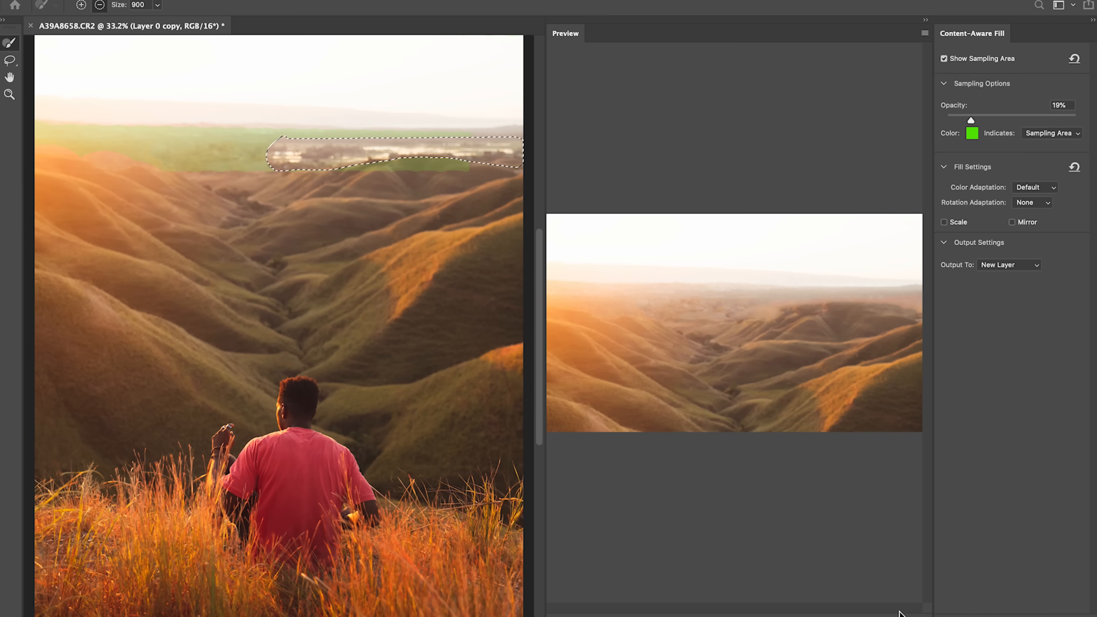
key(Return)
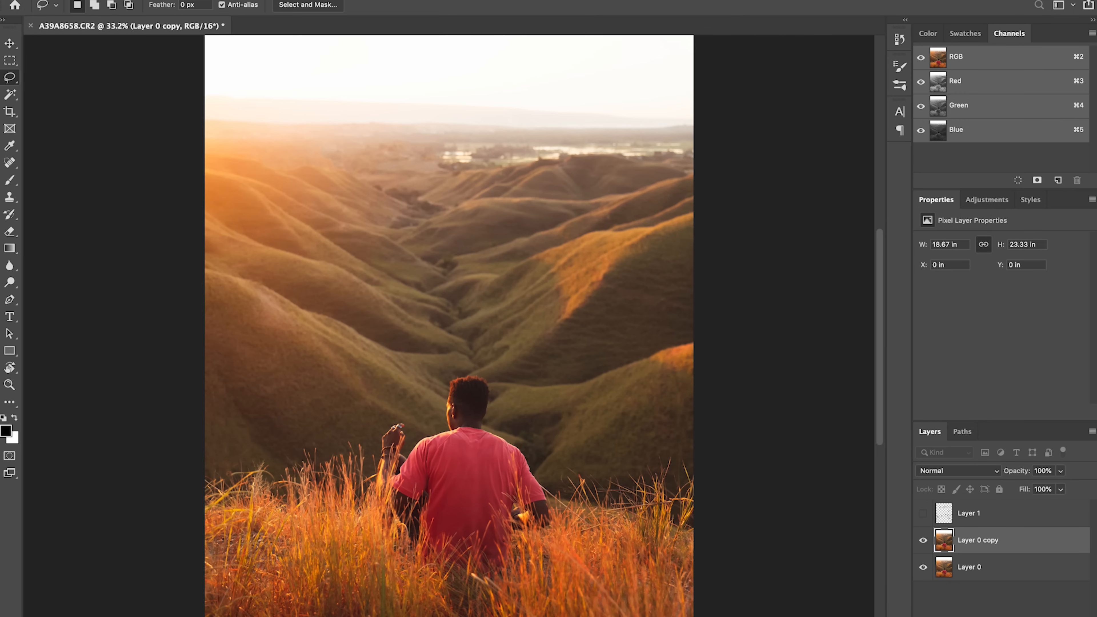
key(super+d)
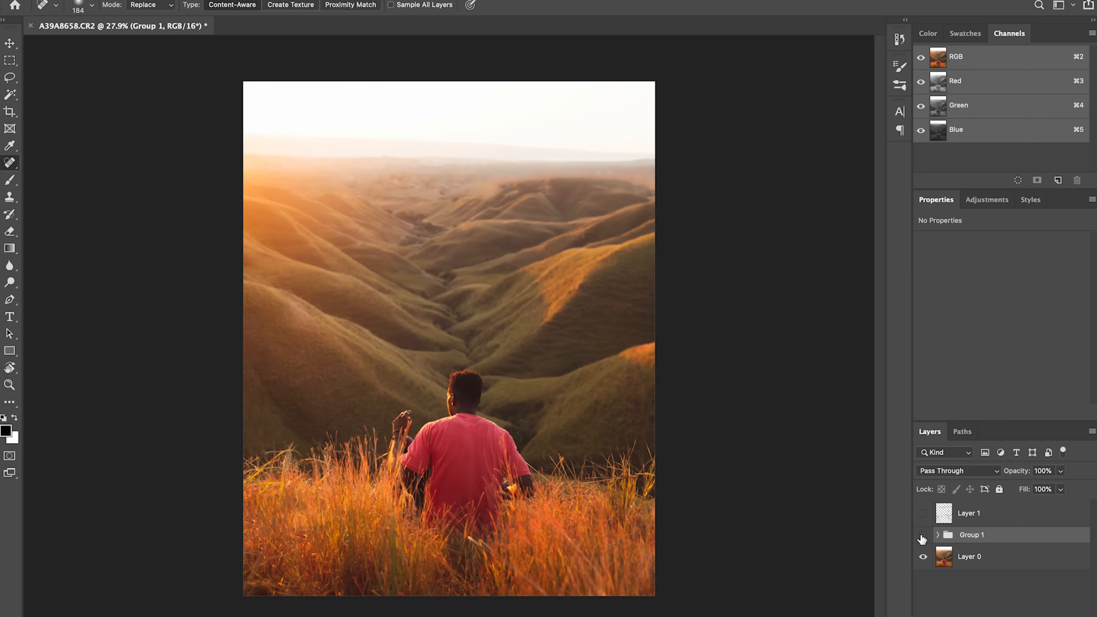
- Compare the photo before and after all retouching by hiding and showing Group 1
click(923, 536)
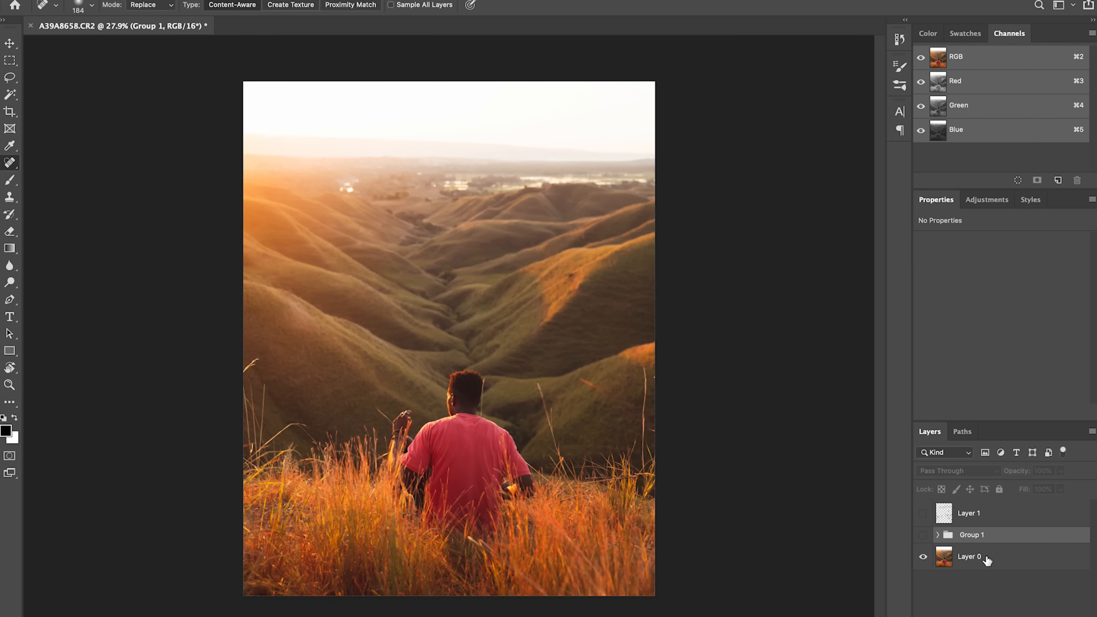
click(923, 536)
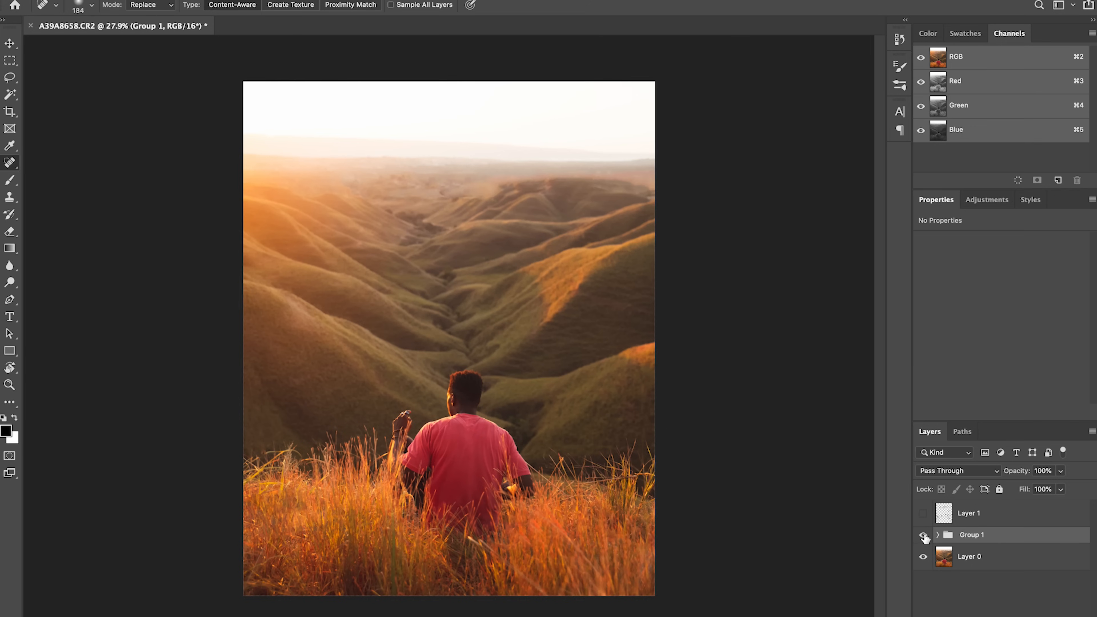